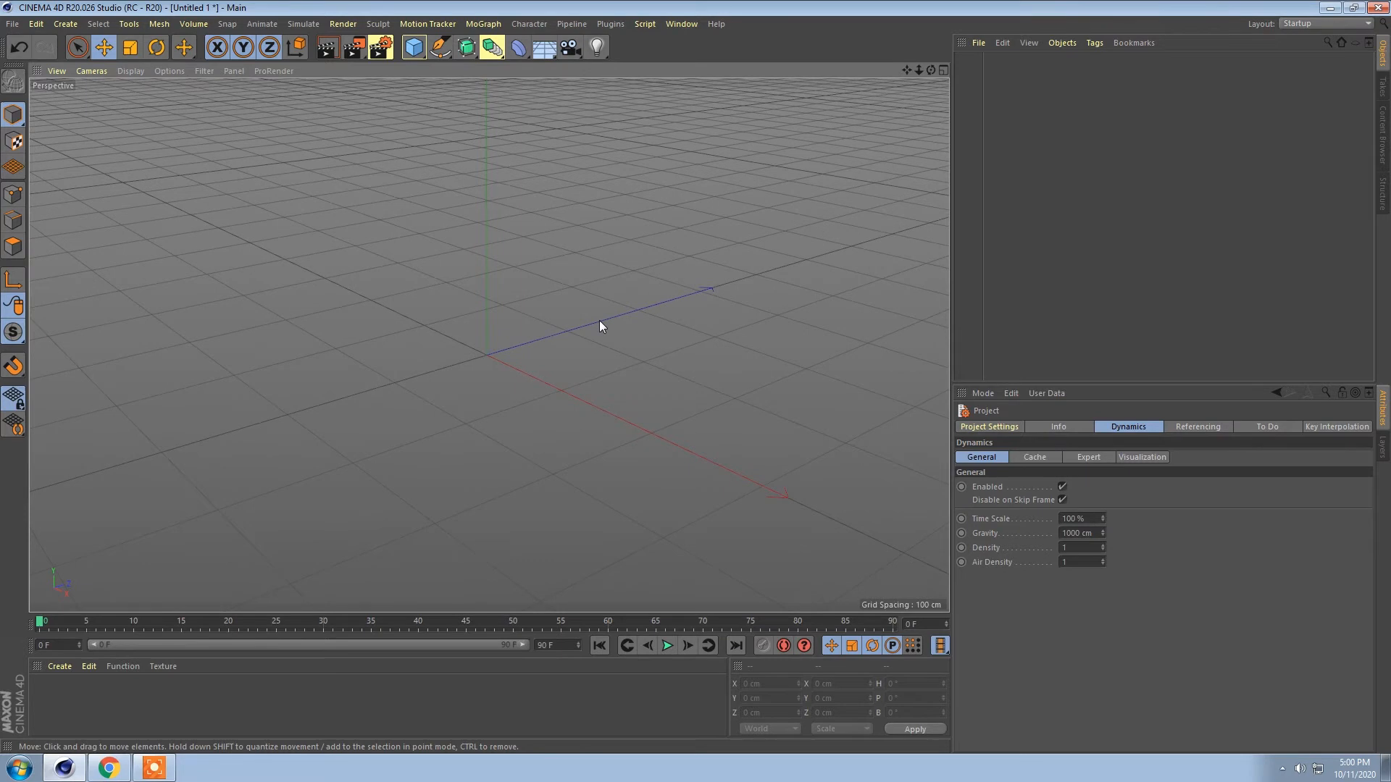
Step: Add a cube to the scene and convert it to an editable polygon object
{"action": "left_click_drag", "start_coordinate": [553, 316], "coordinate": [486, 376], "text": "alt"}
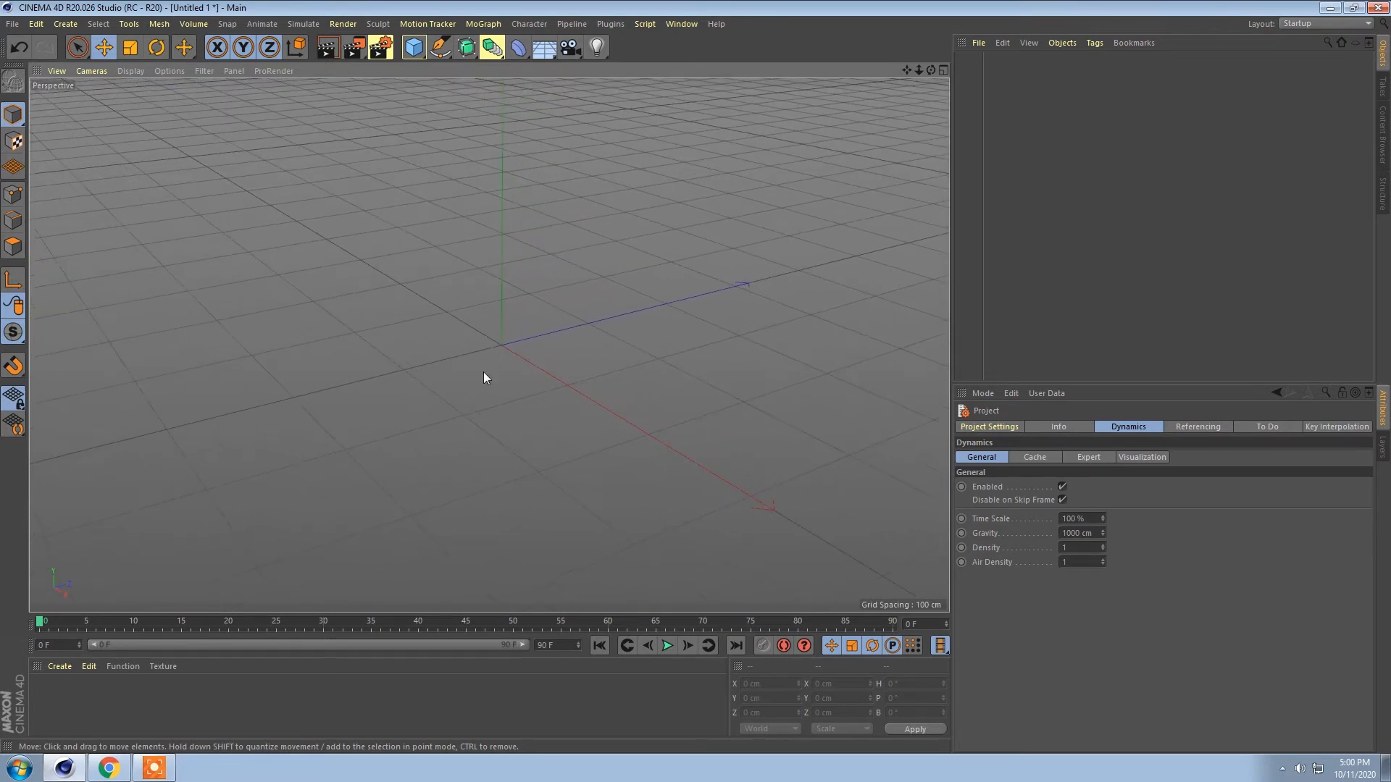
{"action": "left_click", "coordinate": [415, 57]}
{"action": "left_click", "coordinate": [542, 68]}
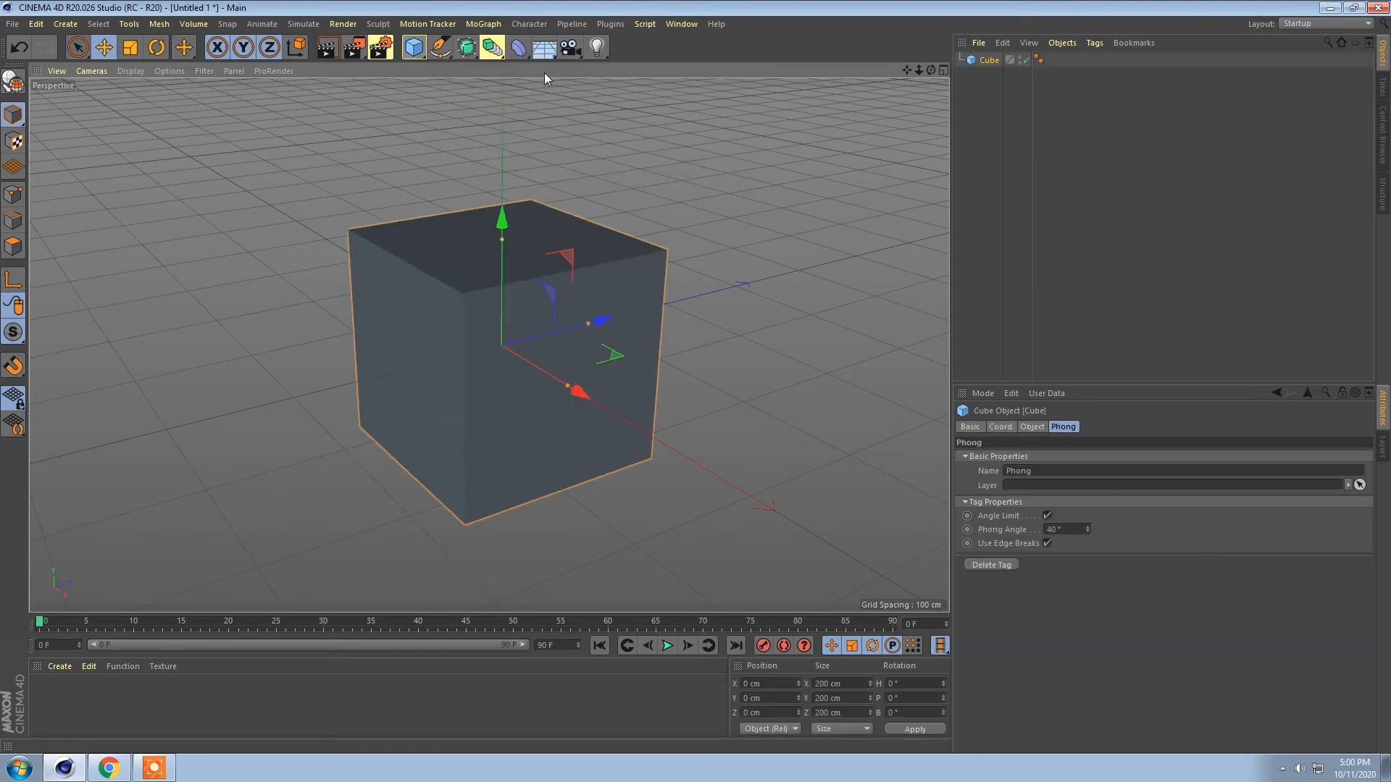
{"action": "left_click", "coordinate": [11, 85]}
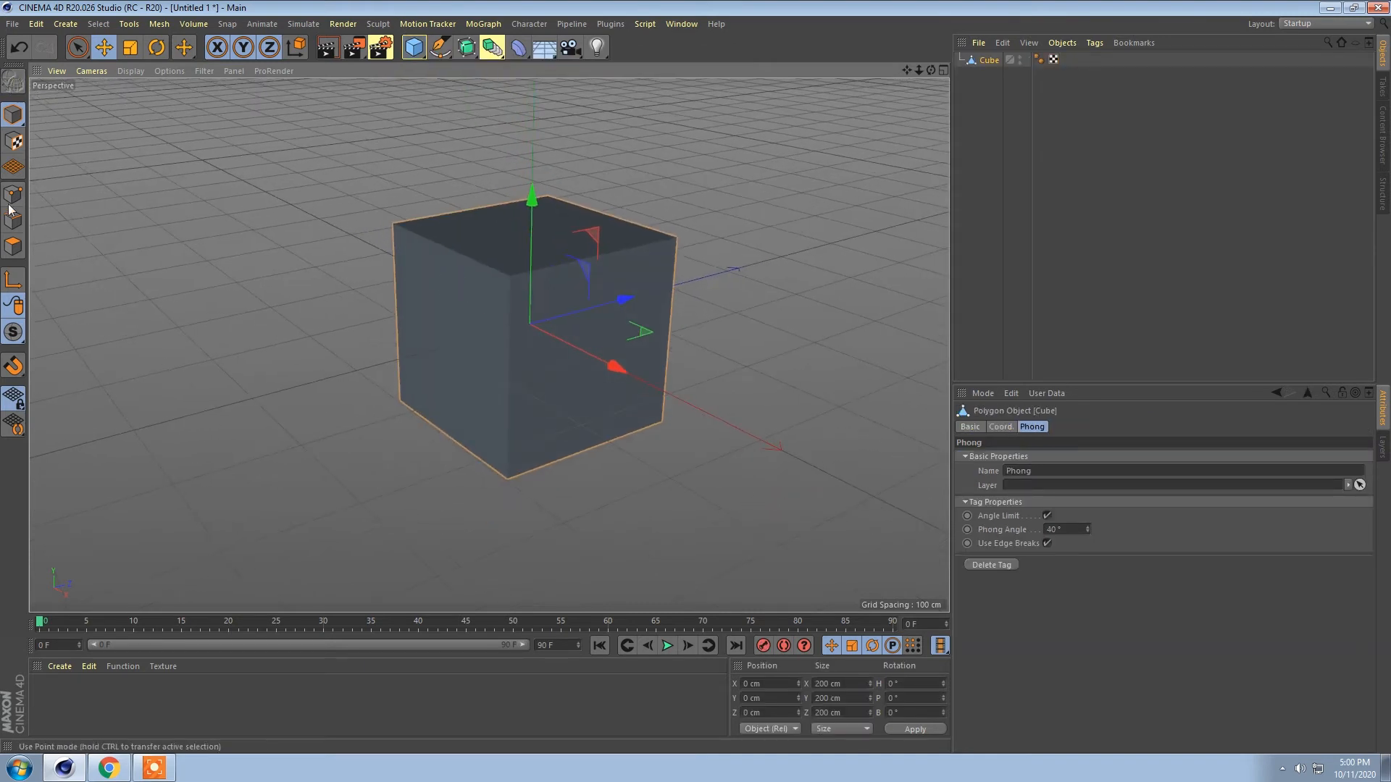
Step: Extend the cube's front face to about Z -285 cm and narrow it to about 2 cm along X, forming a wedge
{"action": "left_click", "coordinate": [13, 246]}
{"action": "left_click", "coordinate": [440, 316]}
{"action": "left_click", "coordinate": [441, 312]}
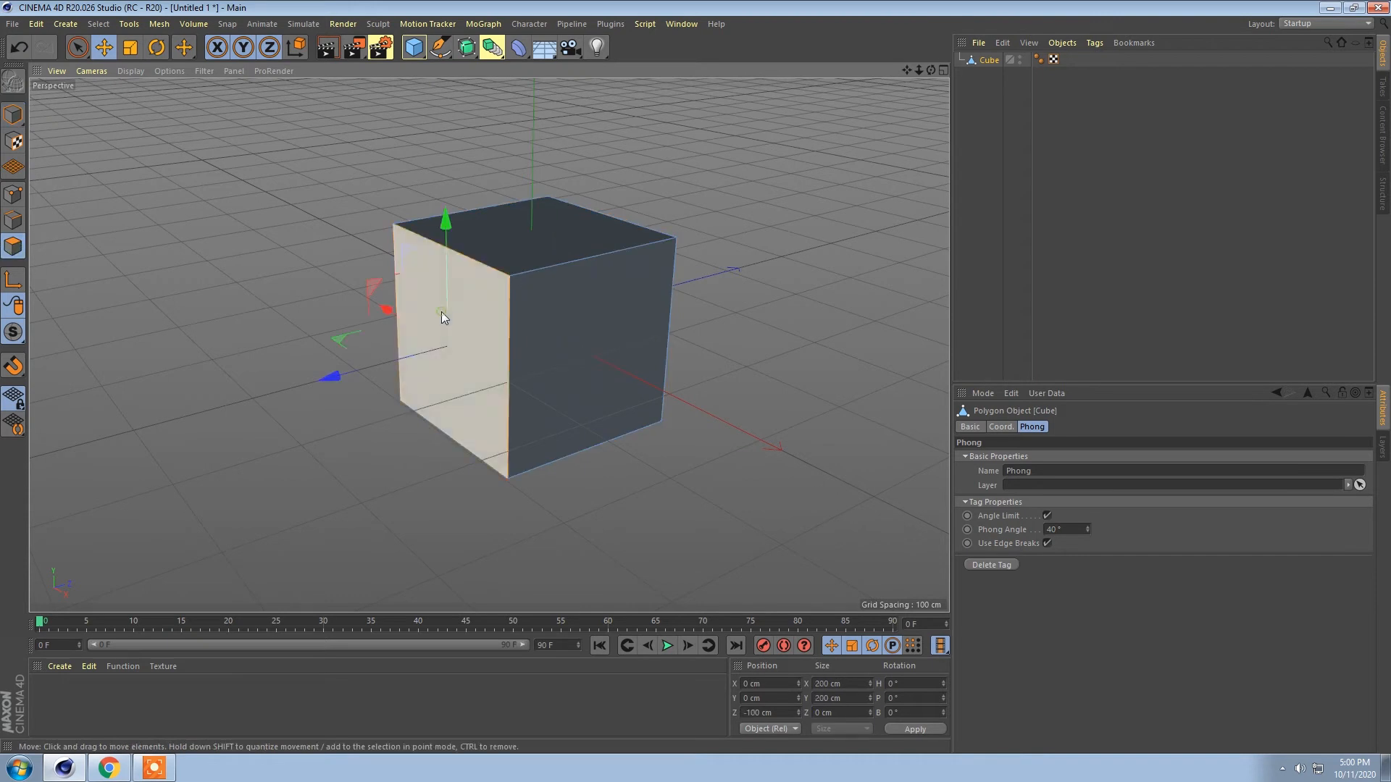
{"action": "scroll", "coordinate": [554, 321], "scroll_direction": "down", "scroll_amount": 3}
{"action": "left_click_drag", "start_coordinate": [374, 367], "coordinate": [242, 400]}
{"action": "key", "text": "t"}
{"action": "left_click_drag", "start_coordinate": [293, 337], "coordinate": [76, 221]}
{"action": "key", "text": "s"}
{"action": "left_click", "coordinate": [13, 114]}
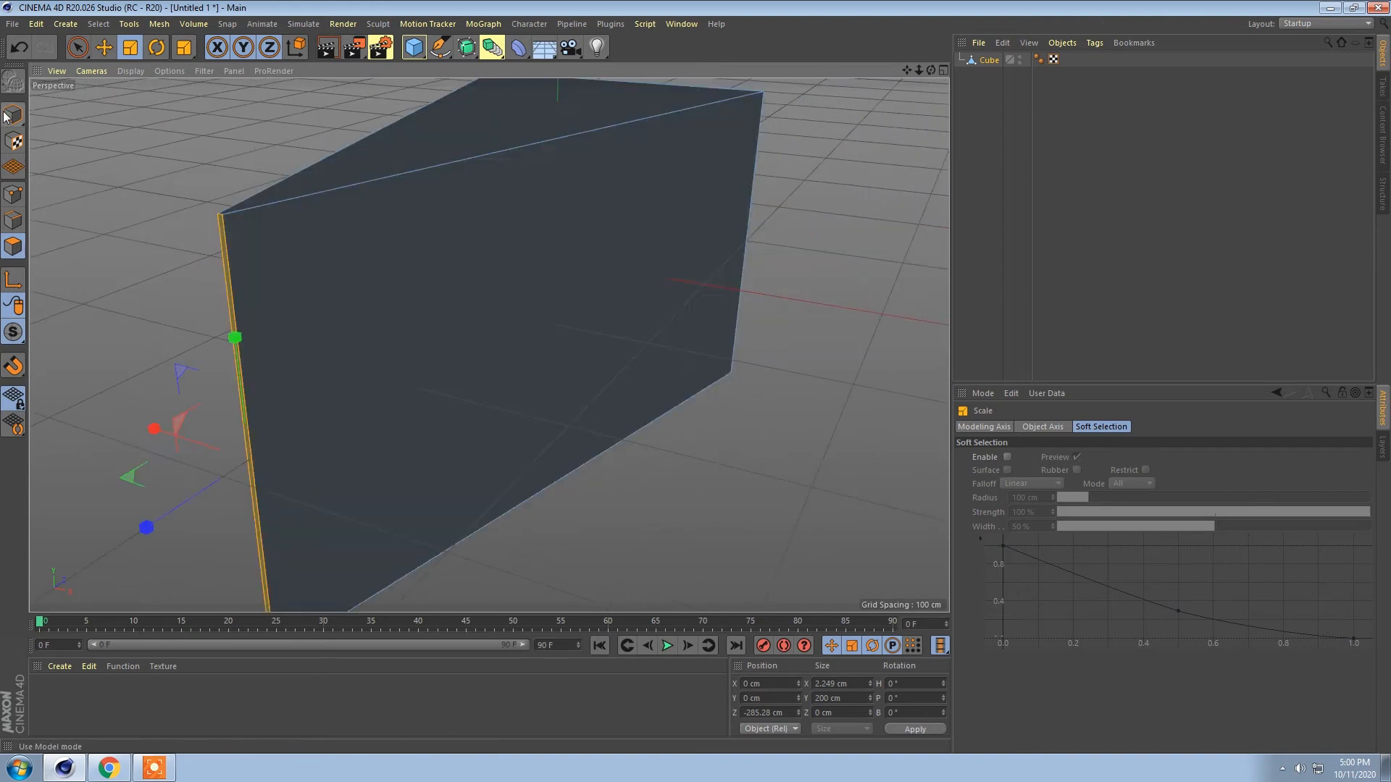
Step: Add a Volume Builder and make the wedge-shaped cube its child
{"action": "left_click_drag", "start_coordinate": [248, 205], "coordinate": [476, 248], "text": "alt"}
{"action": "left_click", "coordinate": [492, 47]}
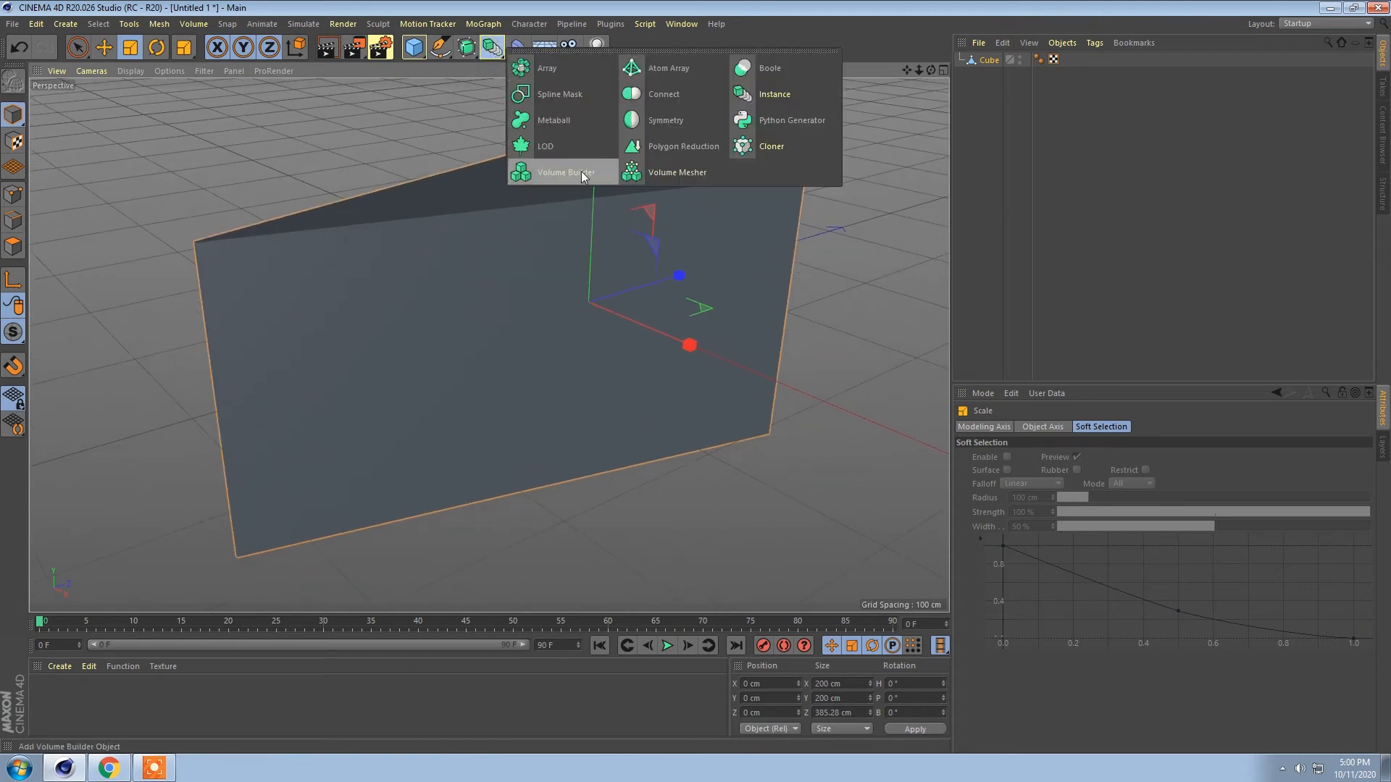
{"action": "left_click", "coordinate": [573, 173]}
{"action": "left_click", "coordinate": [991, 75]}
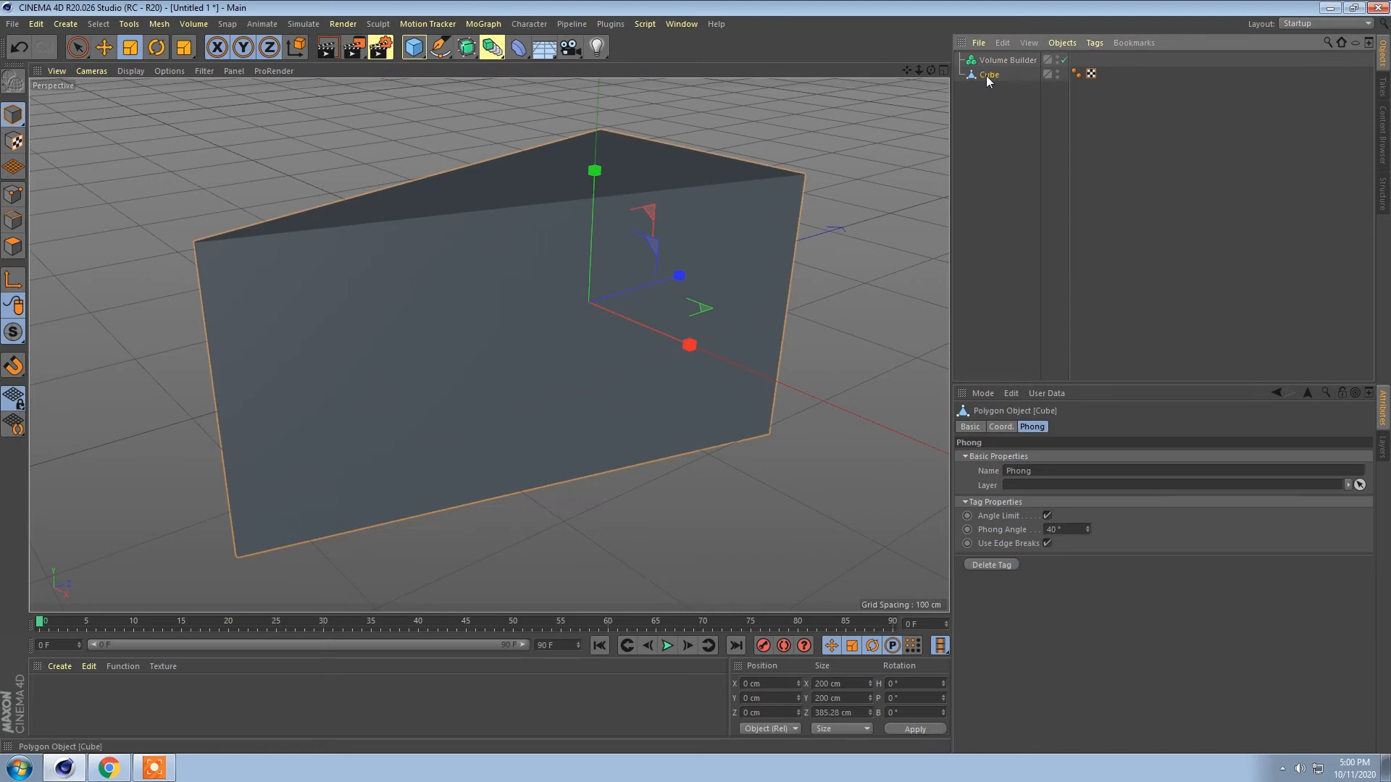
{"action": "left_click_drag", "start_coordinate": [987, 75], "coordinate": [1004, 62]}
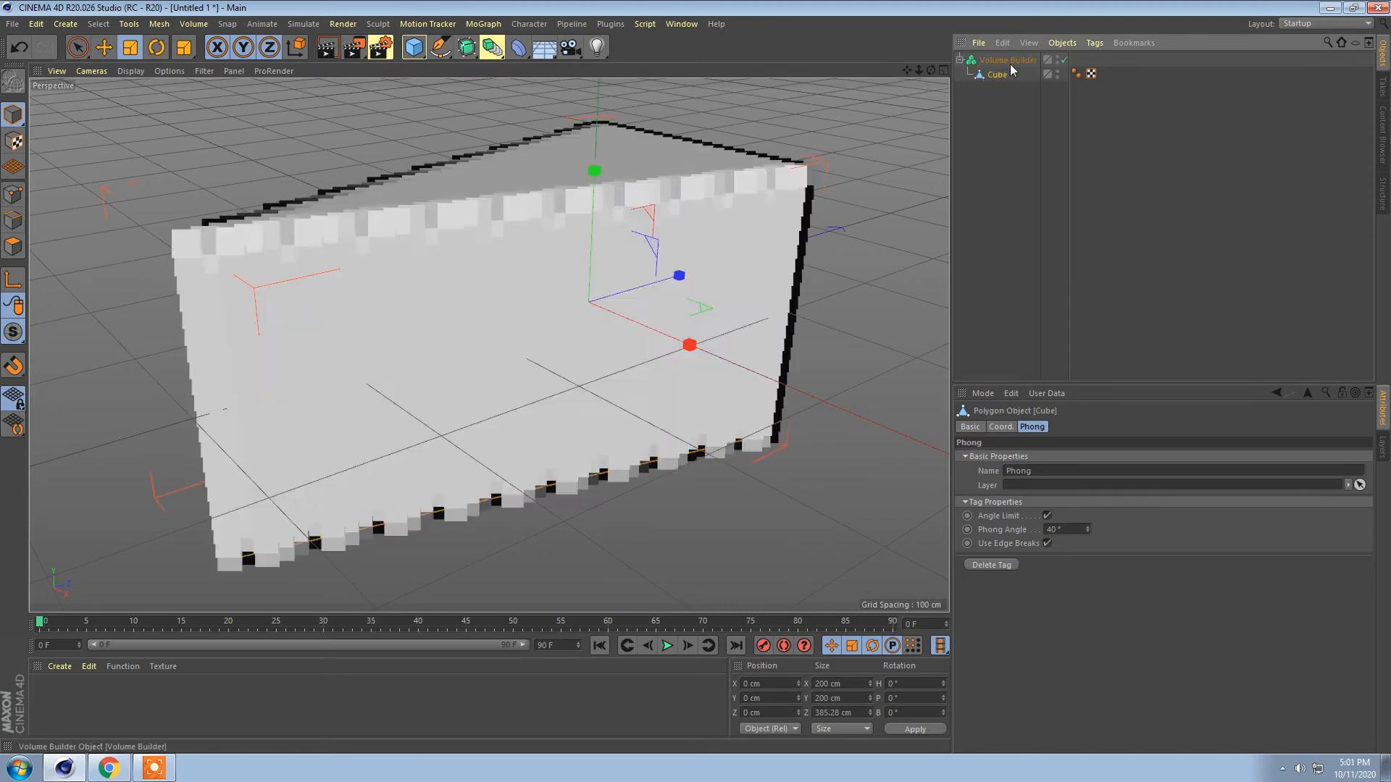
Step: Set the Volume Builder's voxel size to 3 cm
{"action": "left_click", "coordinate": [1000, 62]}
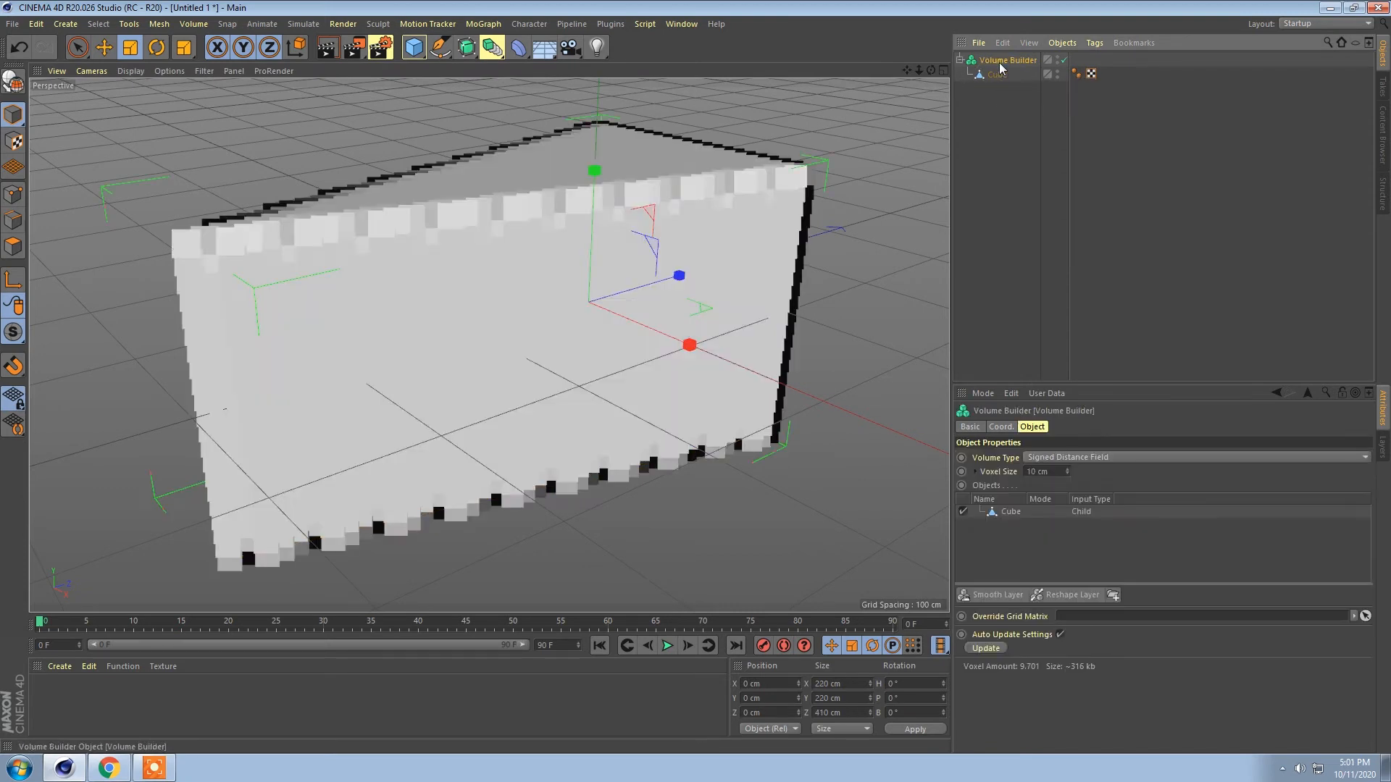
{"action": "left_click_drag", "start_coordinate": [1055, 470], "coordinate": [1005, 480]}
{"action": "type", "text": "3"}
{"action": "key", "text": "Return"}
{"action": "left_click_drag", "start_coordinate": [579, 384], "coordinate": [558, 358], "text": "alt"}
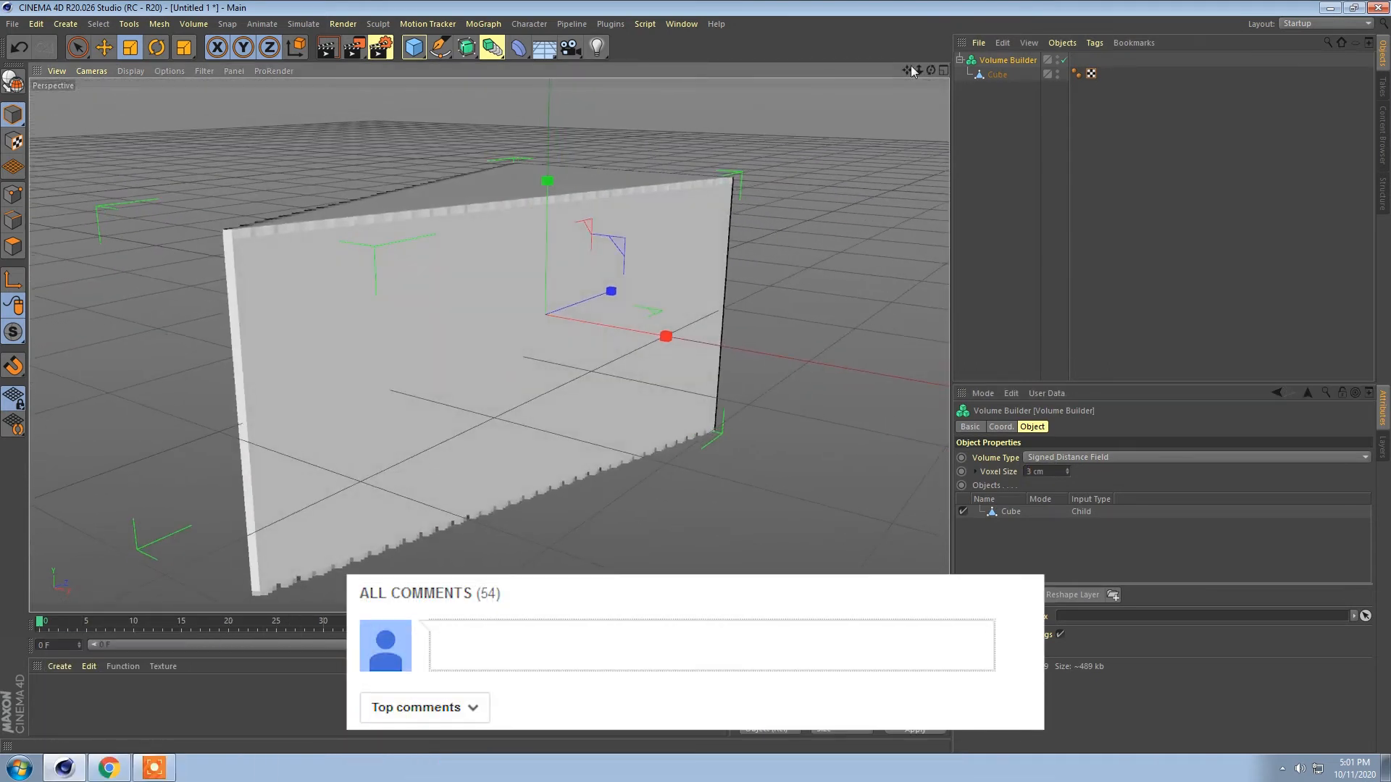
Step: Add a Volume Mesher, make the Volume Builder its child, and open the mesher's object properties
{"action": "left_click", "coordinate": [493, 49]}
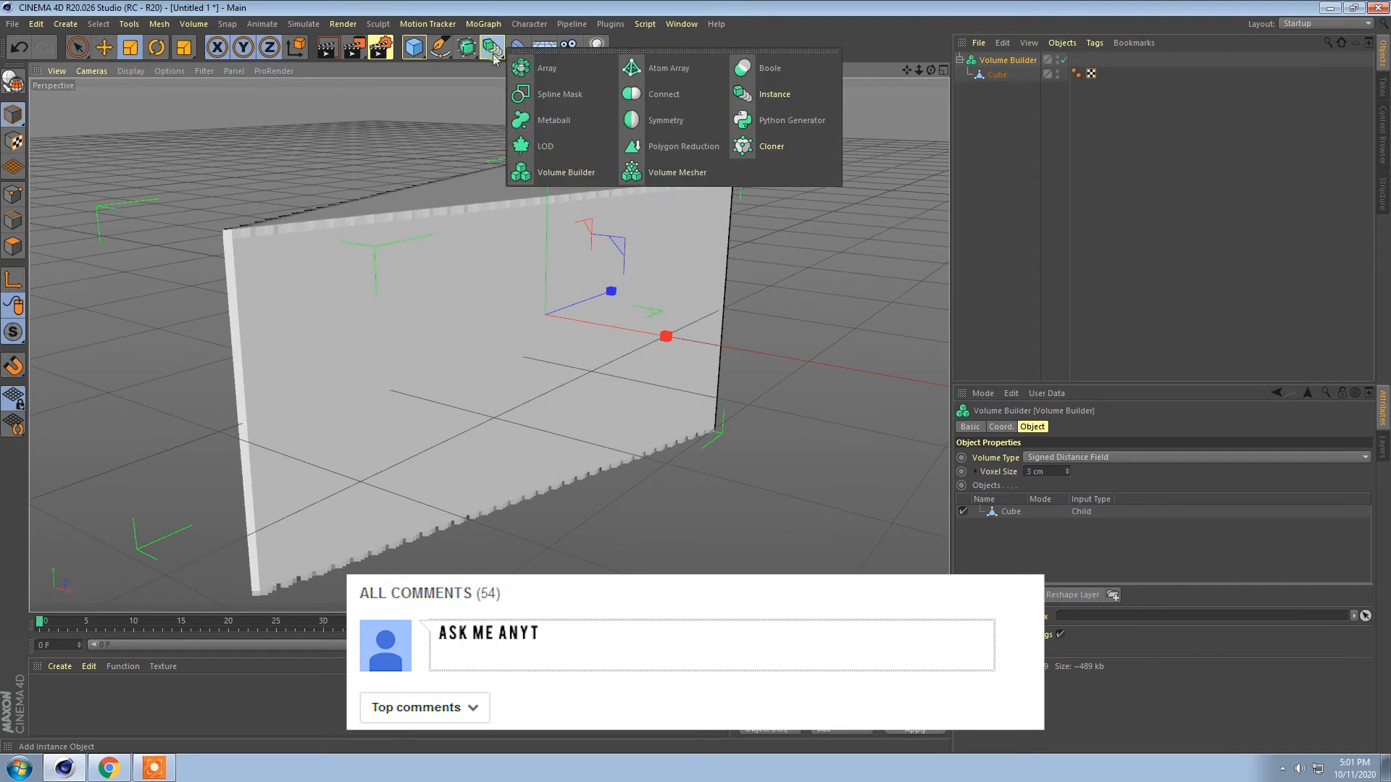
{"action": "left_click", "coordinate": [672, 173]}
{"action": "left_click", "coordinate": [1001, 75]}
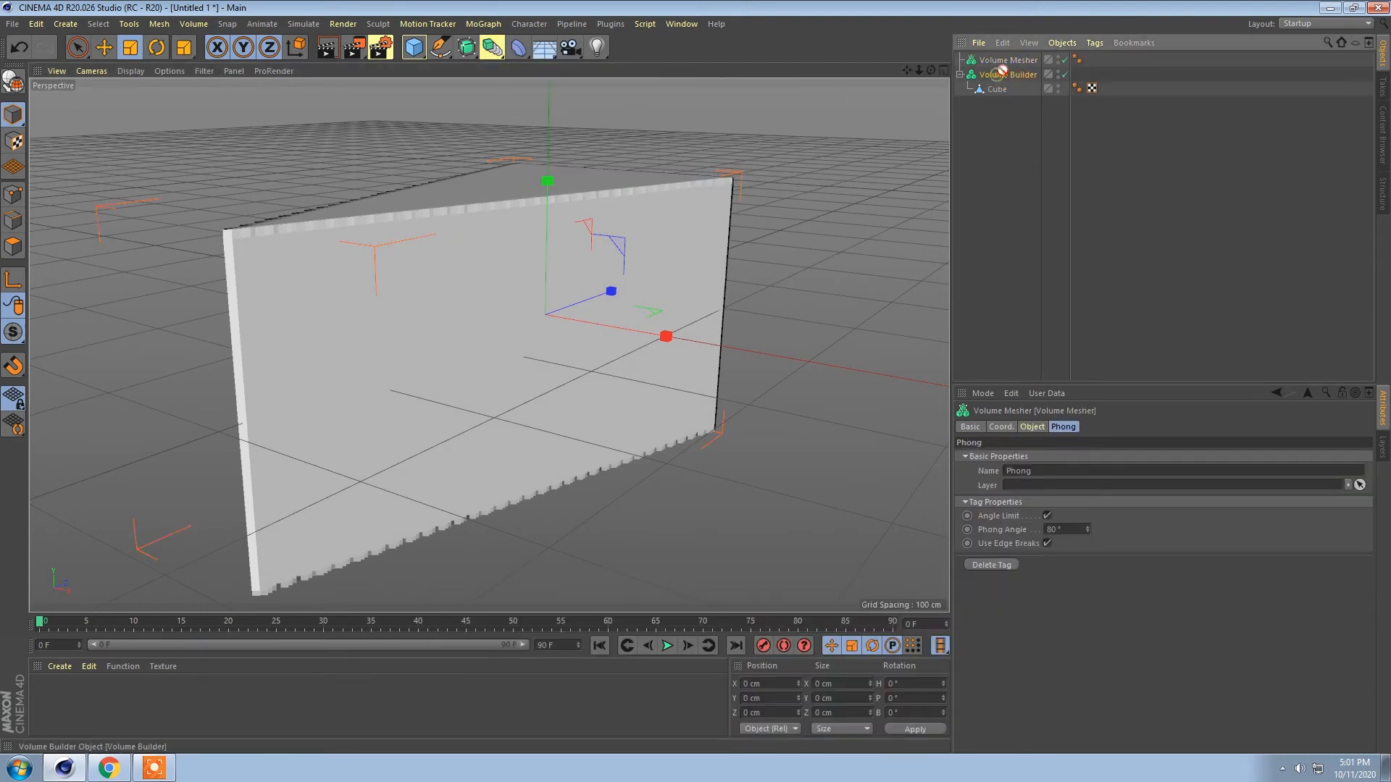
{"action": "left_click_drag", "start_coordinate": [837, 173], "coordinate": [749, 207], "text": "alt"}
{"action": "left_click", "coordinate": [1006, 61]}
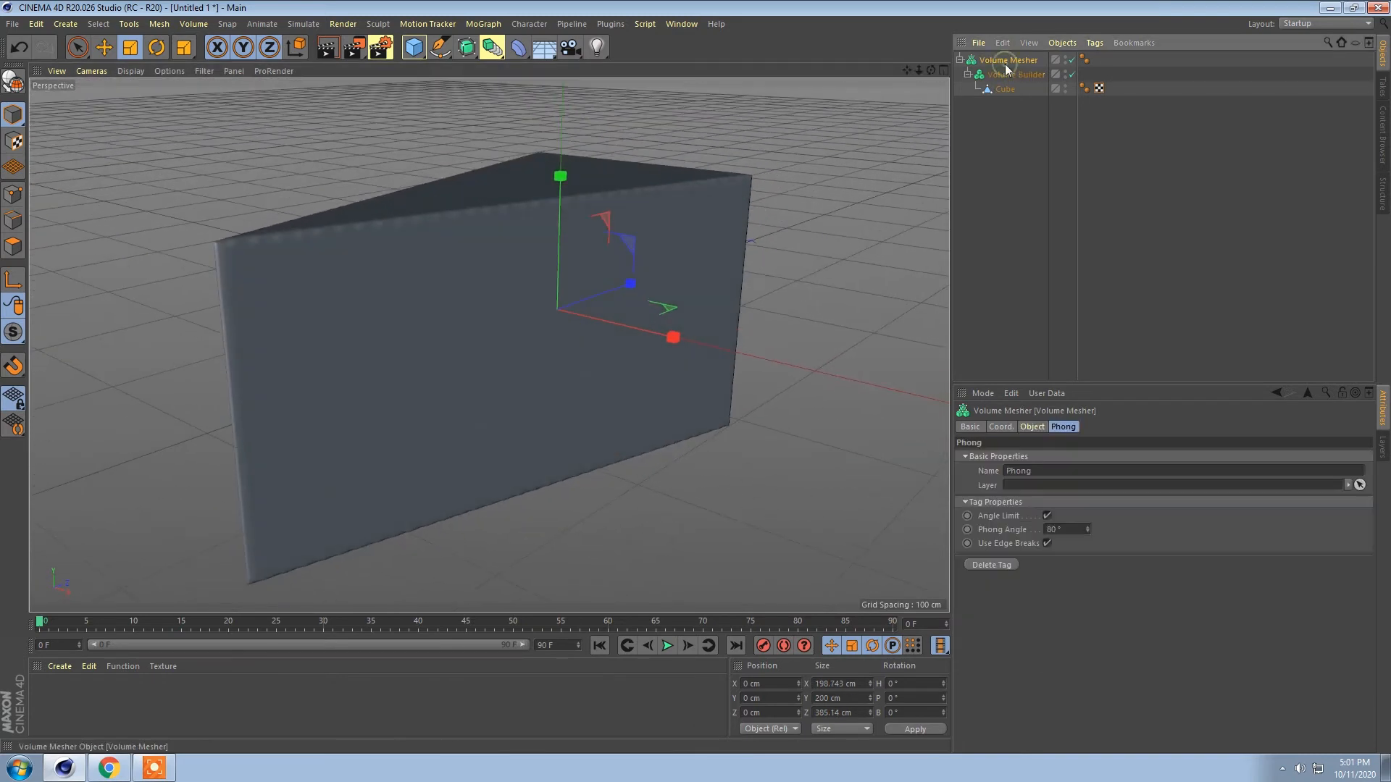
{"action": "left_click", "coordinate": [1030, 427]}
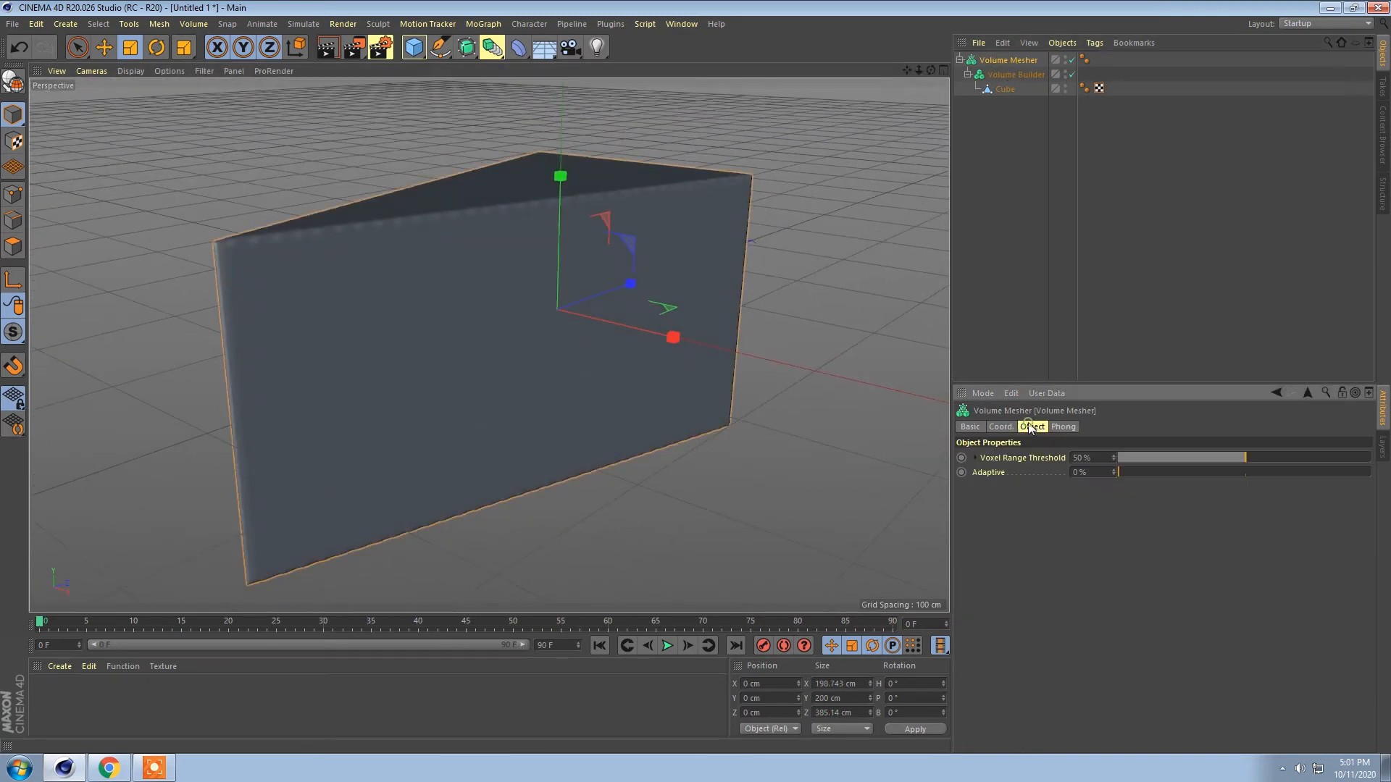
{"action": "left_click_drag", "start_coordinate": [566, 301], "coordinate": [544, 297], "text": "alt"}
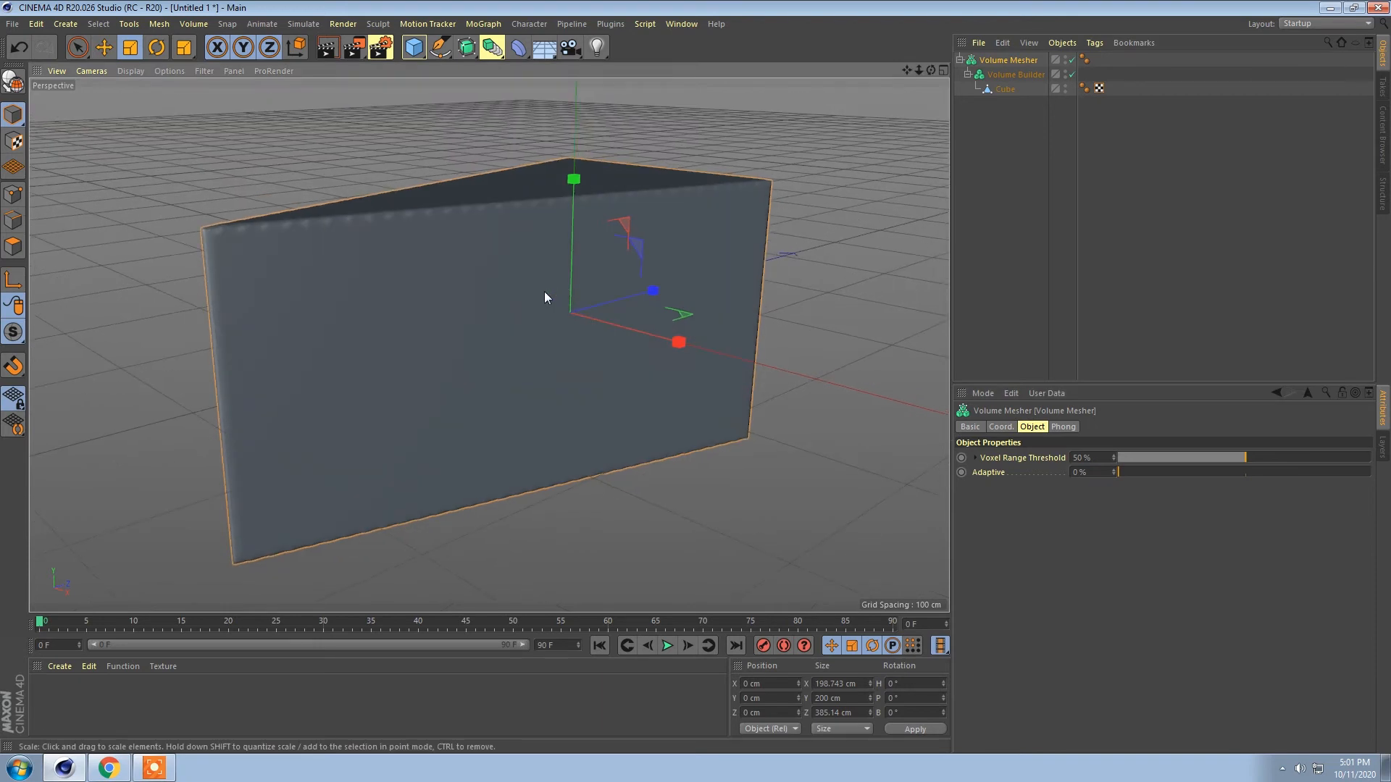
Step: Add a sphere and place it under the Volume Builder, below the cube
{"action": "left_click", "coordinate": [1013, 79]}
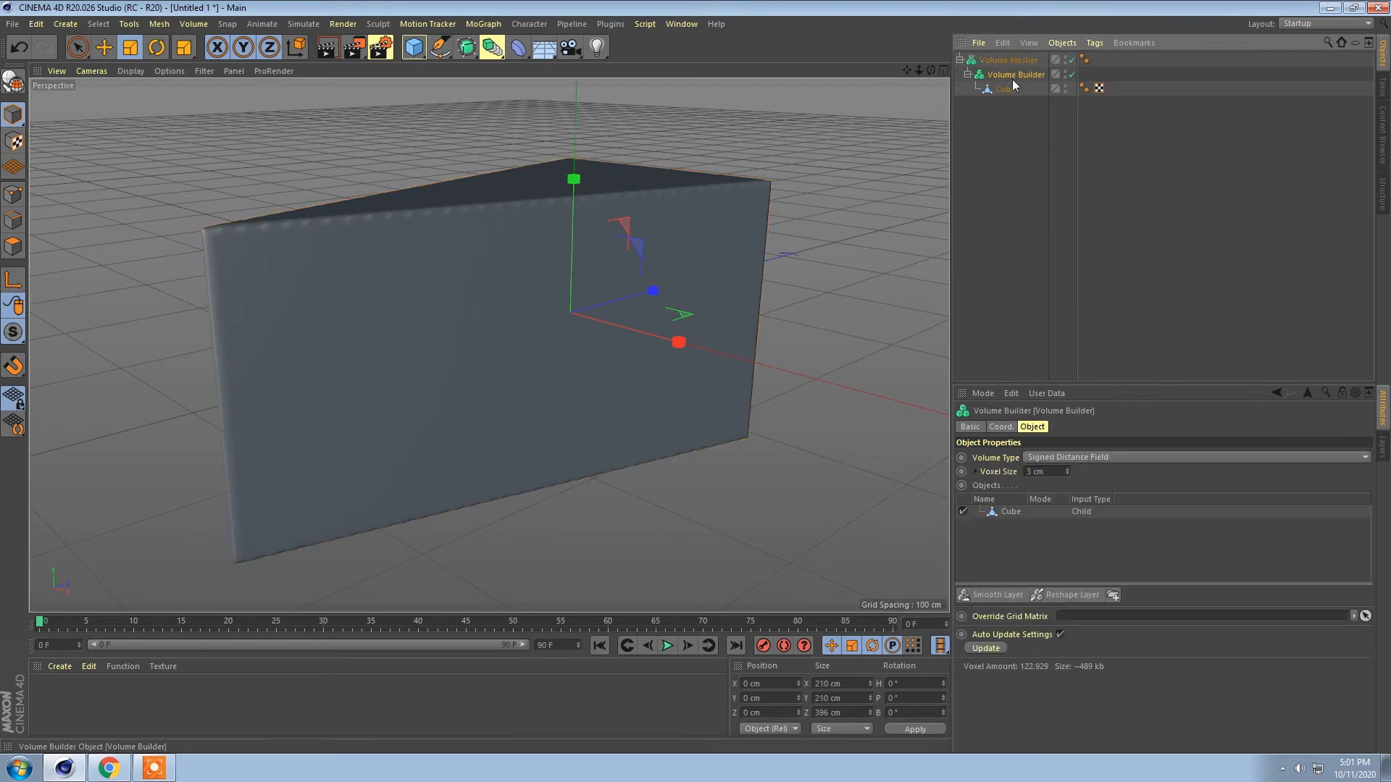
{"action": "left_click_drag", "start_coordinate": [413, 52], "coordinate": [706, 95]}
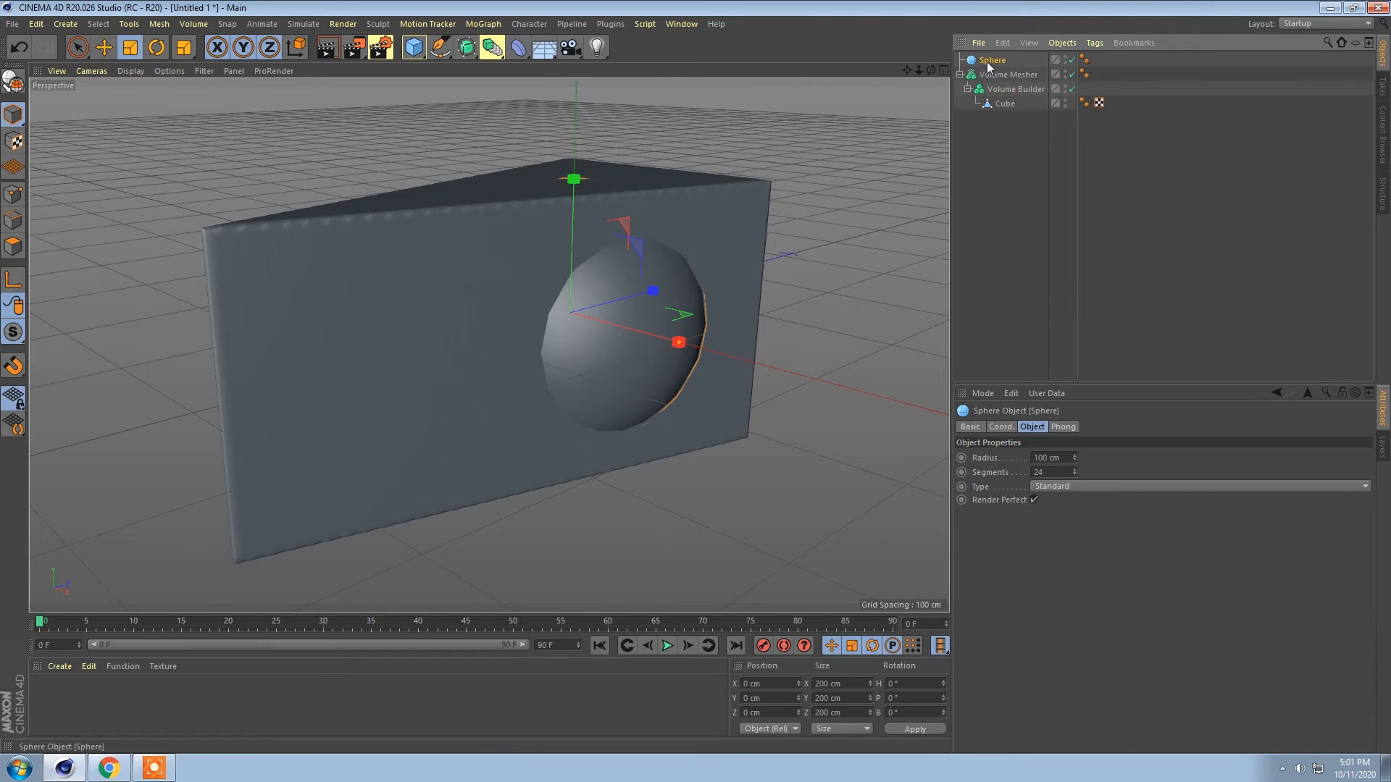
{"action": "left_click_drag", "start_coordinate": [1018, 114], "coordinate": [1015, 110]}
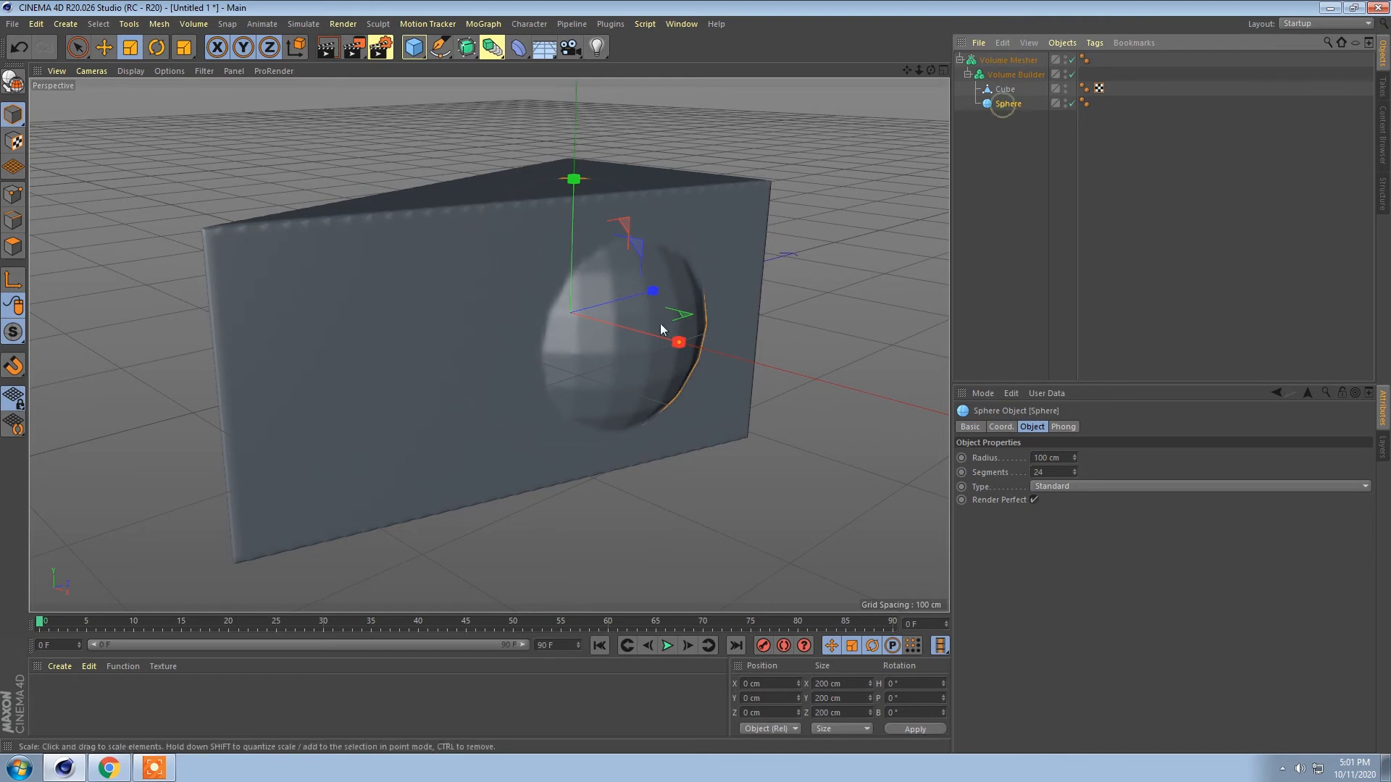
Step: Set the sphere's radius to 30 cm and move it along X so it protrudes from the wedge's side
{"action": "key", "text": "e"}
{"action": "left_click_drag", "start_coordinate": [676, 345], "coordinate": [748, 355]}
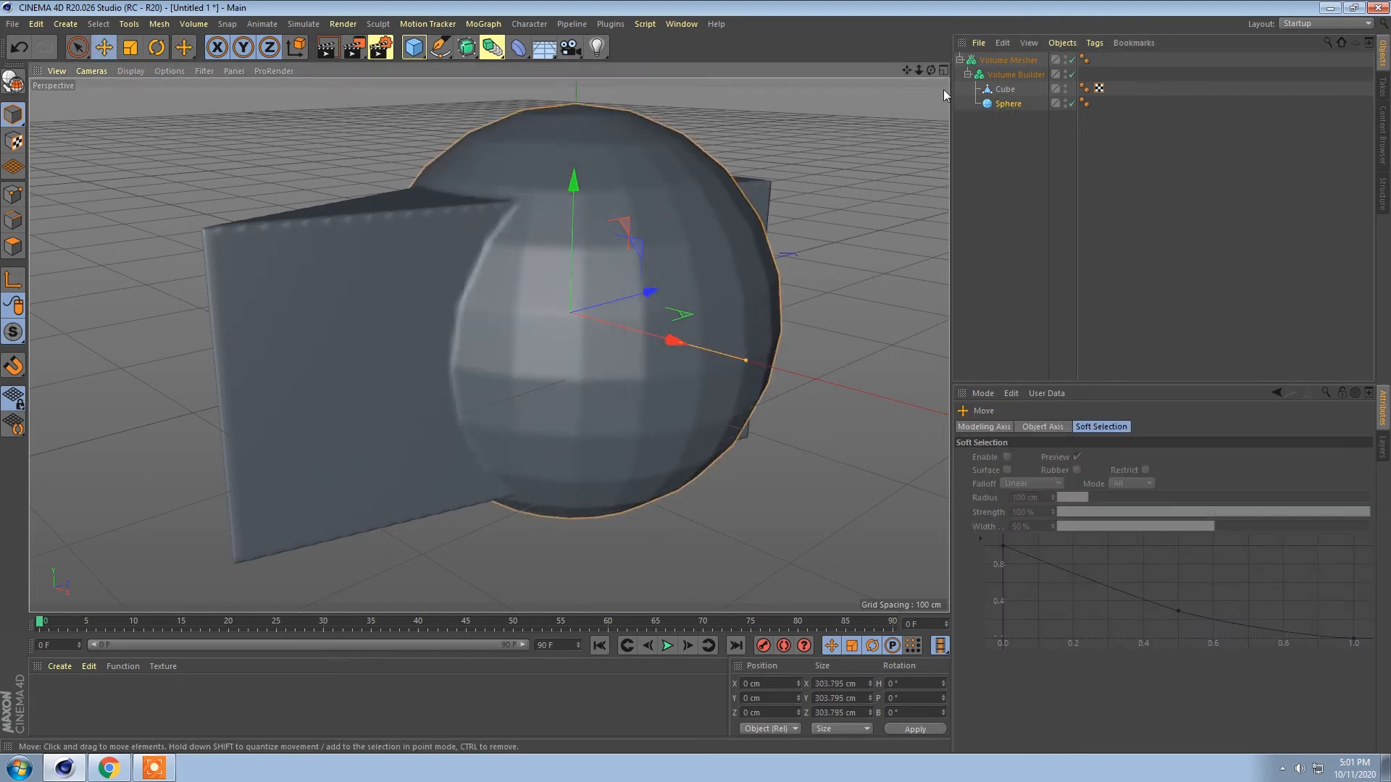
{"action": "left_click", "coordinate": [1005, 105]}
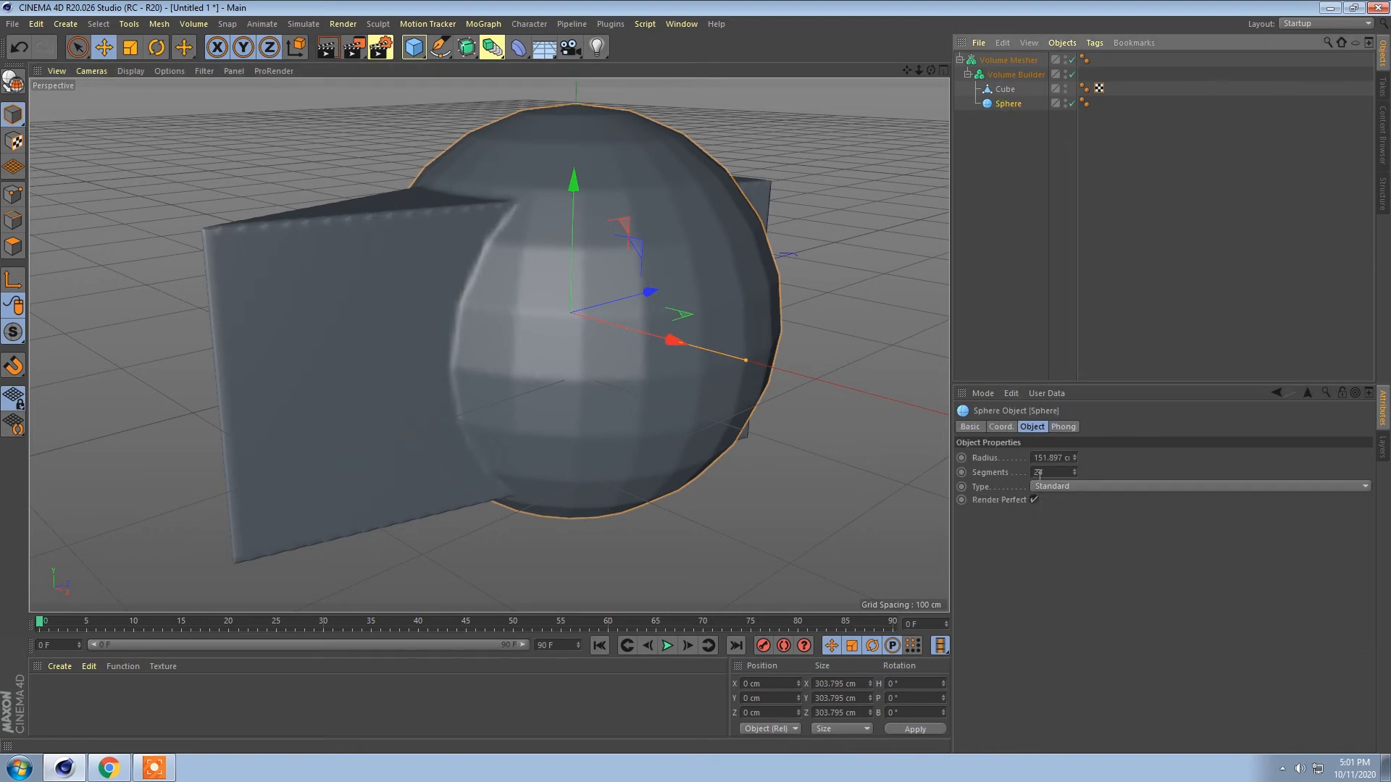
{"action": "left_click", "coordinate": [1067, 459]}
{"action": "key", "text": "ctrl+a"}
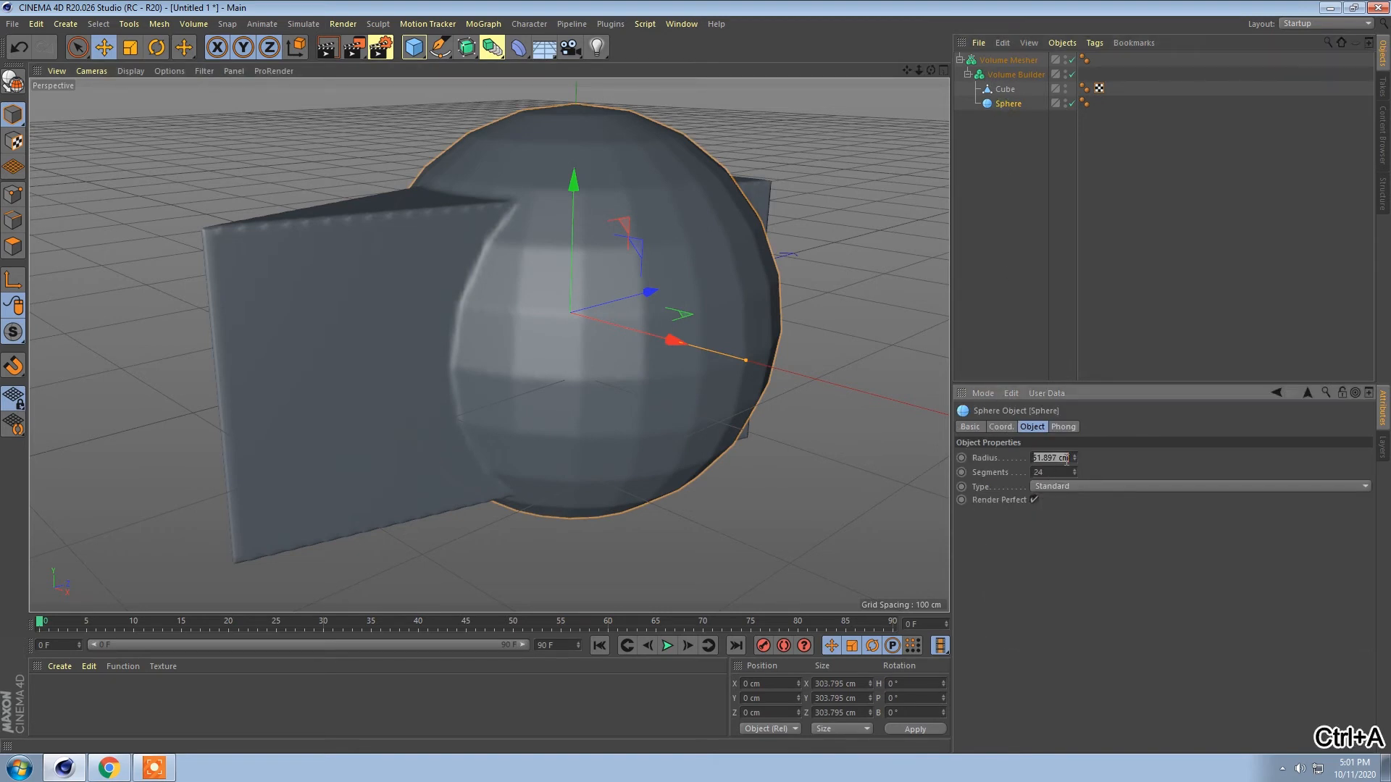
{"action": "key", "text": "Return"}
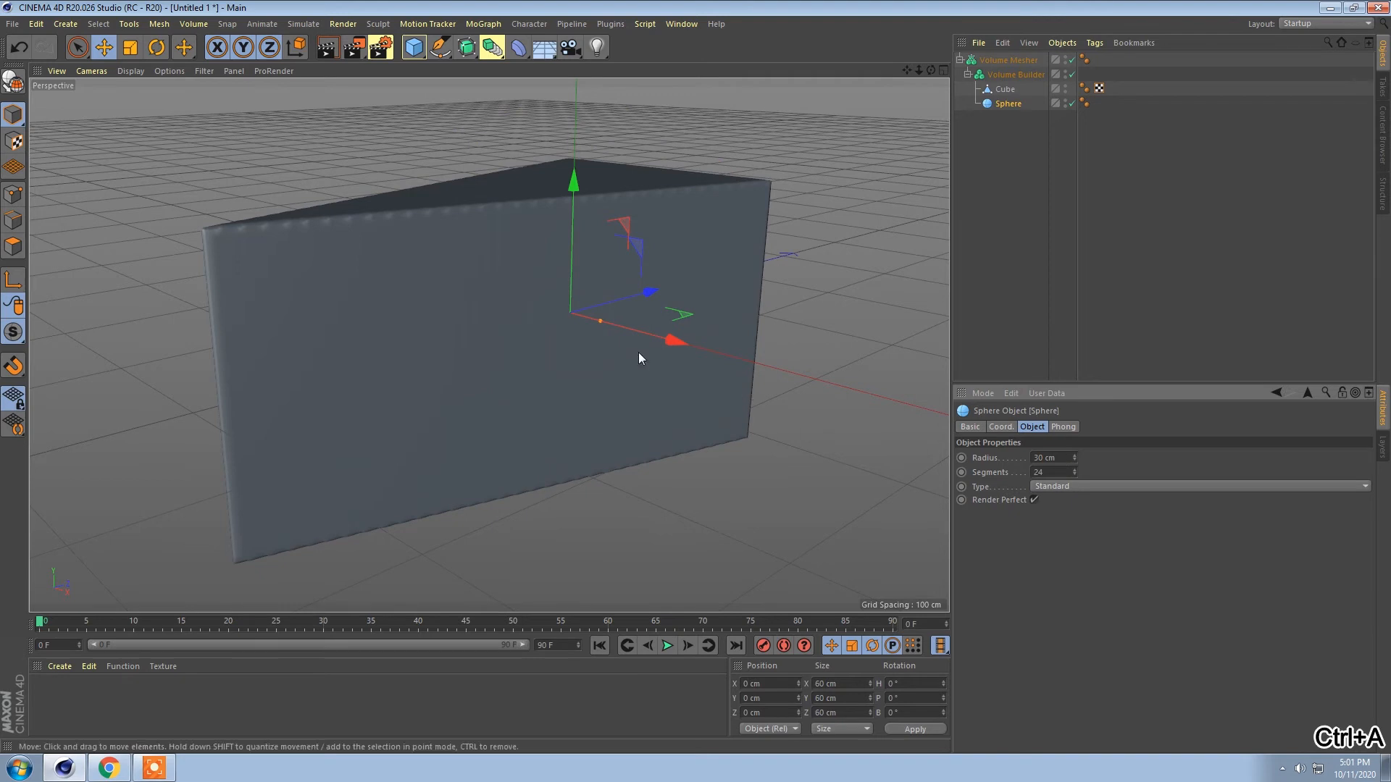
{"action": "left_click_drag", "start_coordinate": [674, 340], "coordinate": [774, 329]}
Step: Duplicate the sphere, nest the copy in the Volume Builder, and position it at about X 10 cm, Z -186 cm
{"action": "key", "text": "ctrl+c"}
{"action": "key", "text": "ctrl+v"}
{"action": "left_click_drag", "start_coordinate": [727, 282], "coordinate": [450, 376]}
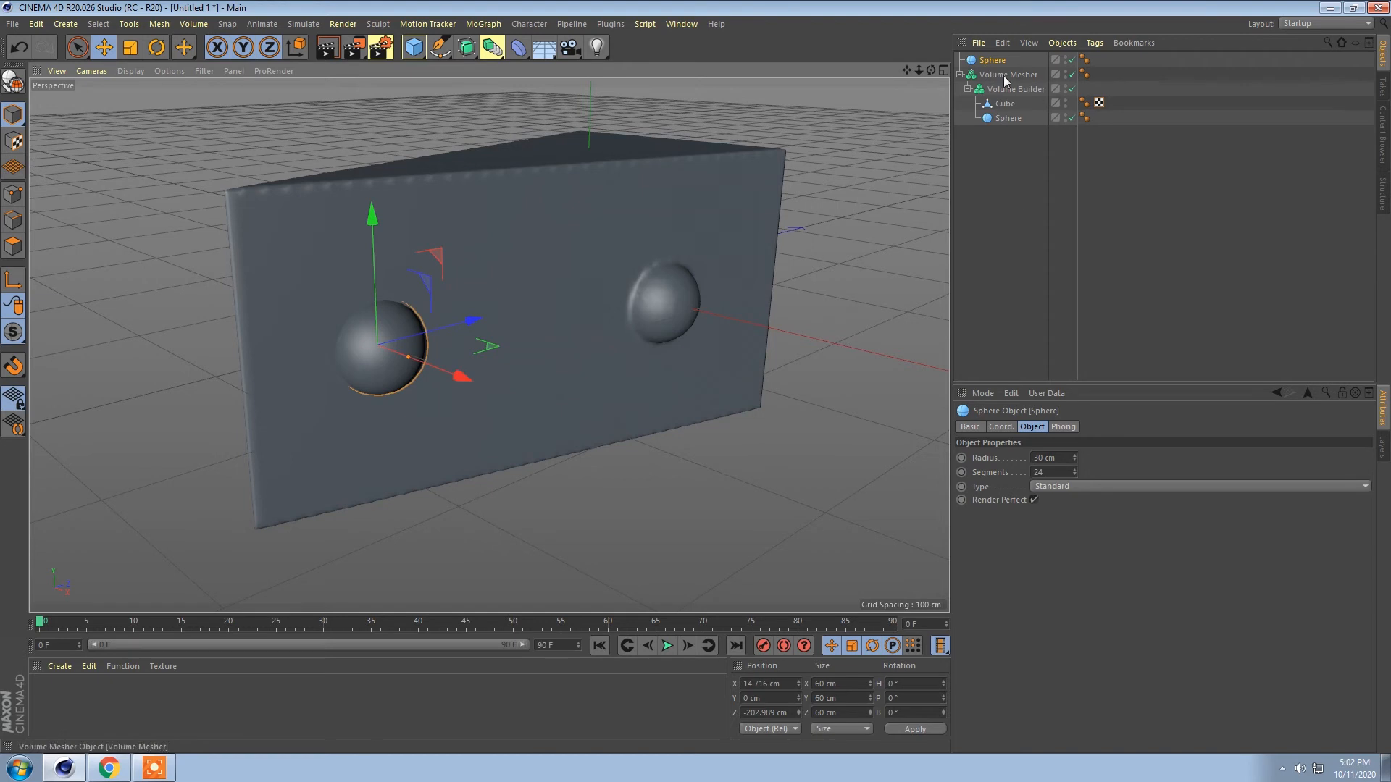
{"action": "left_click_drag", "start_coordinate": [1011, 126], "coordinate": [1011, 123]}
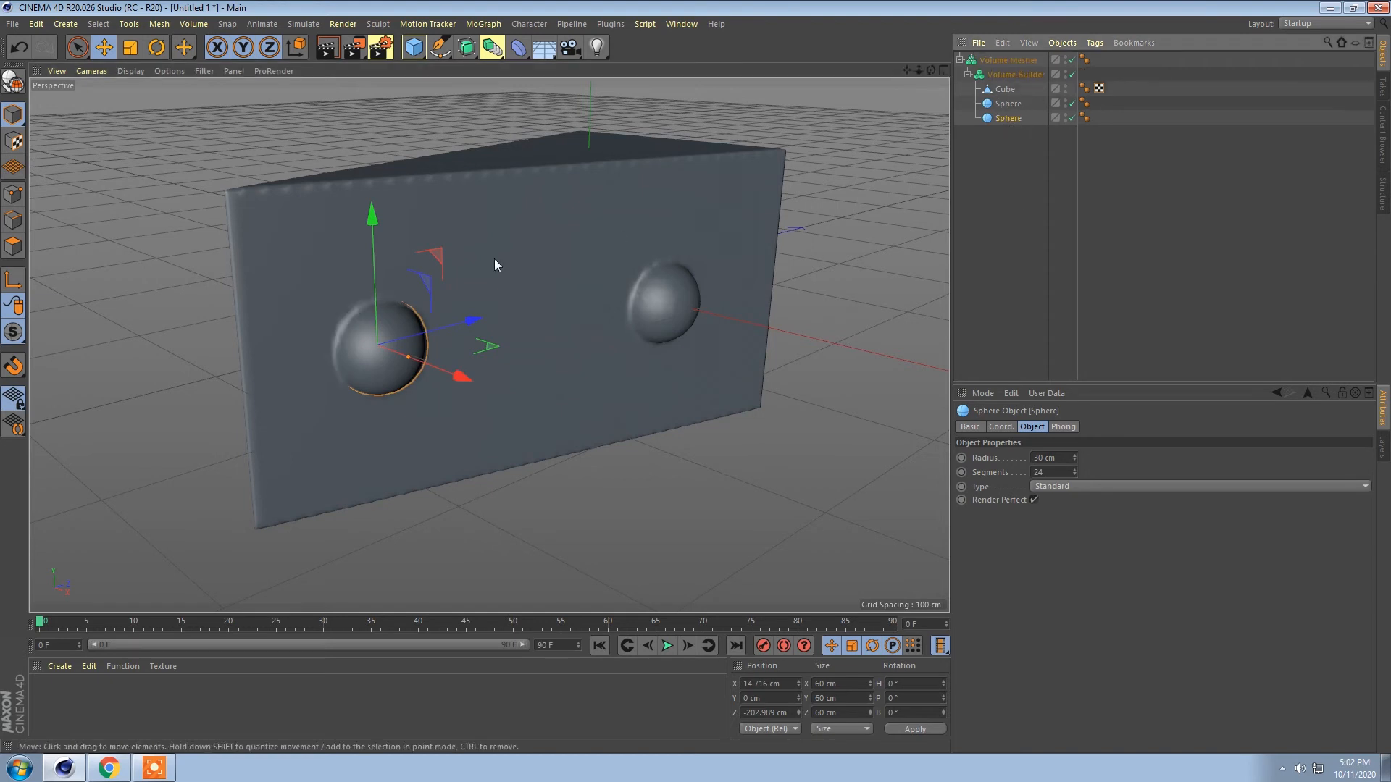
{"action": "left_click_drag", "start_coordinate": [481, 314], "coordinate": [476, 364]}
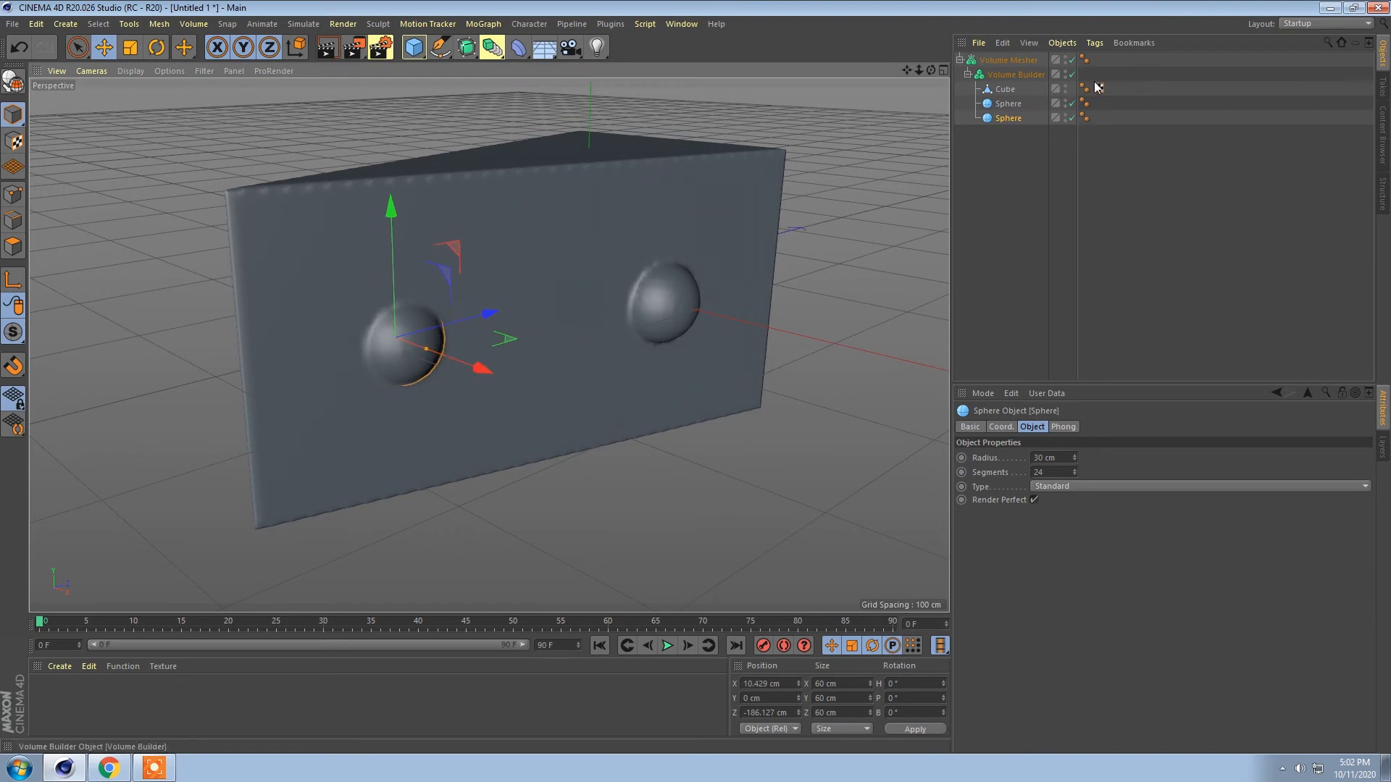
Step: Paste a third sphere, raise it to about Y 82 cm at the wedge's upper edge, and nest it in the Volume Builder
{"action": "key", "text": "ctrl+v"}
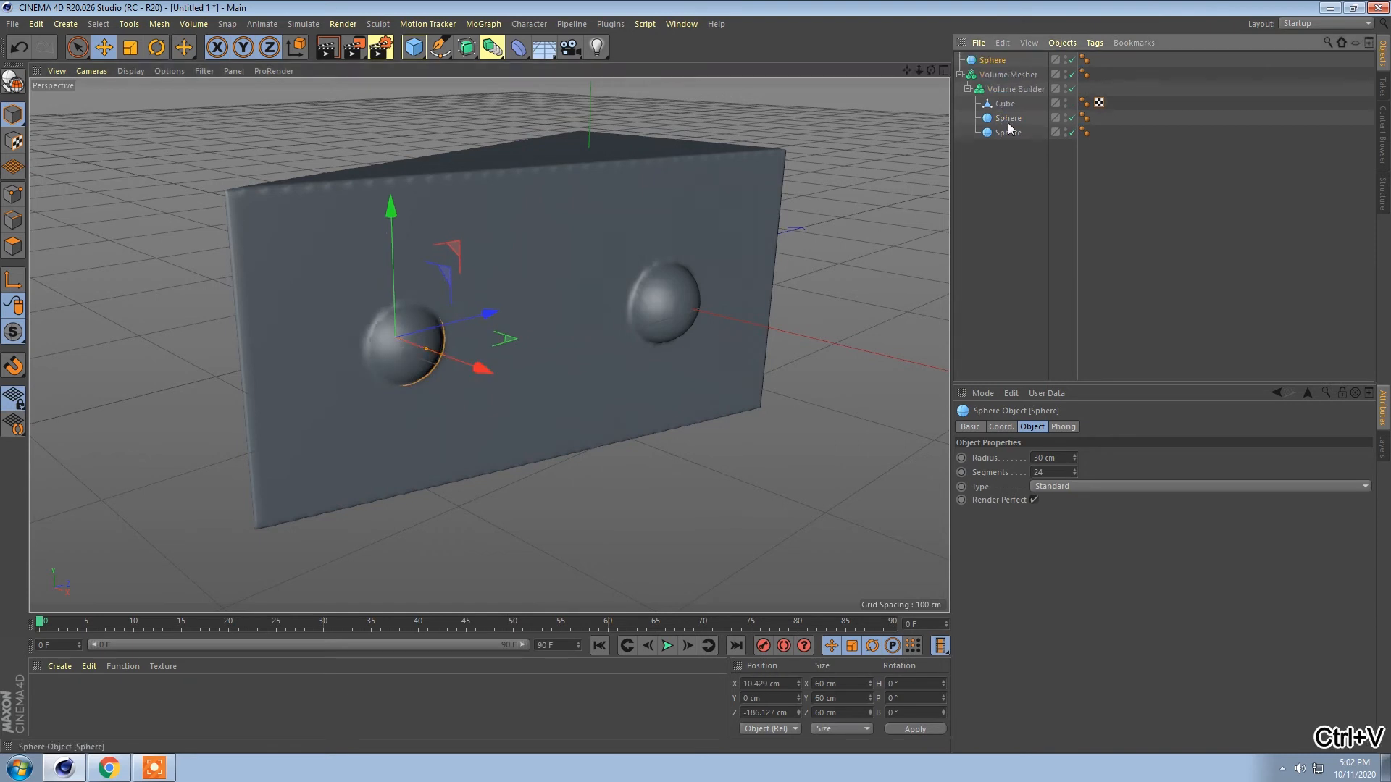
{"action": "left_click_drag", "start_coordinate": [385, 288], "coordinate": [382, 81]}
{"action": "left_click_drag", "start_coordinate": [987, 61], "coordinate": [1020, 124]}
{"action": "left_click_drag", "start_coordinate": [525, 146], "coordinate": [567, 170], "text": "alt"}
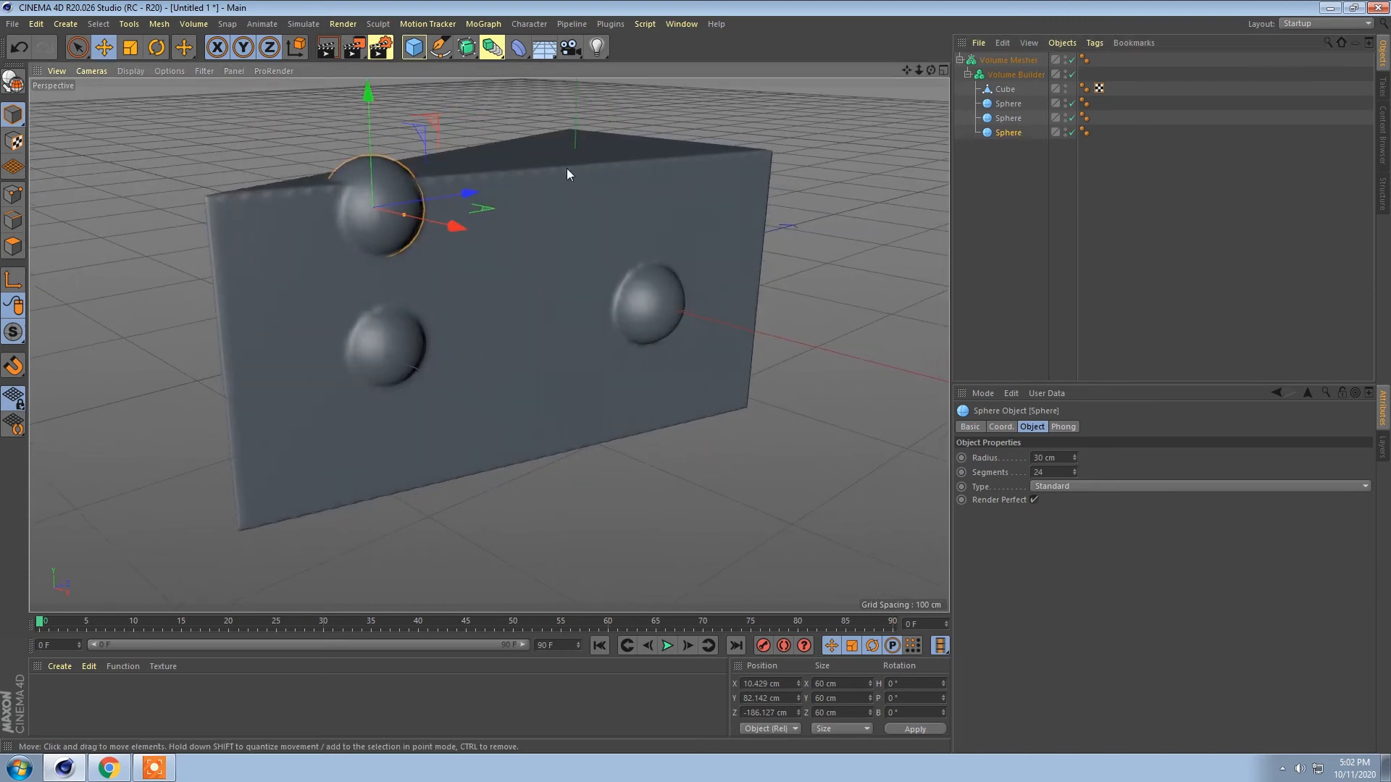
Step: Paste a fourth sphere, enlarge it to about 37 cm radius at about X 48, Z -56 cm, and nest it in the Volume Builder
{"action": "key", "text": "ctrl+v"}
{"action": "left_click_drag", "start_coordinate": [468, 193], "coordinate": [743, 186]}
{"action": "key", "text": "t"}
{"action": "left_click_drag", "start_coordinate": [850, 239], "coordinate": [913, 244]}
{"action": "left_click_drag", "start_coordinate": [751, 142], "coordinate": [683, 208]}
{"action": "key", "text": "ctrl+z"}
{"action": "key", "text": "e"}
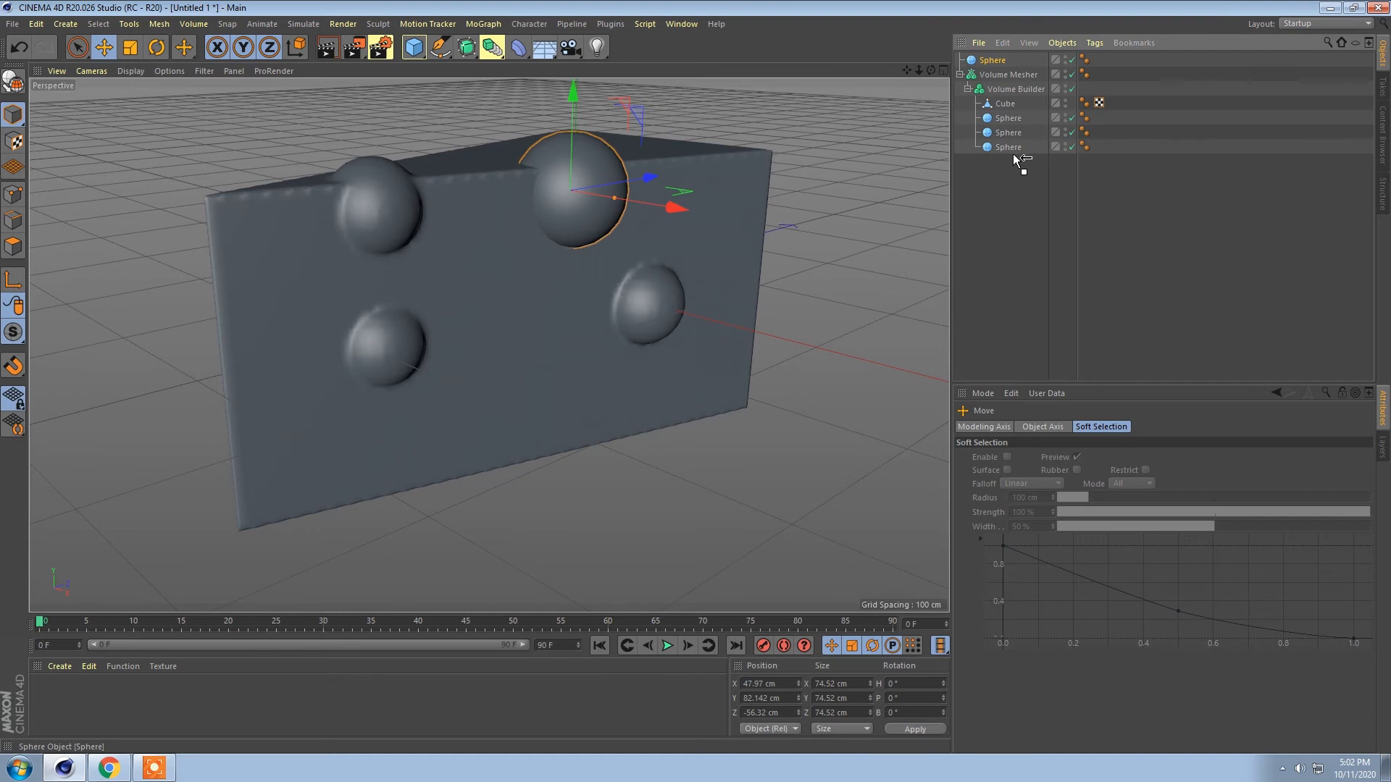
{"action": "left_click_drag", "start_coordinate": [1022, 161], "coordinate": [1013, 155]}
{"action": "left_click_drag", "start_coordinate": [727, 176], "coordinate": [775, 161], "text": "alt"}
Step: Adjust the position of the second sphere, below the front upper one, so it still bulges from the wedge's side
{"action": "right_click_drag", "start_coordinate": [739, 188], "coordinate": [519, 315], "text": "alt"}
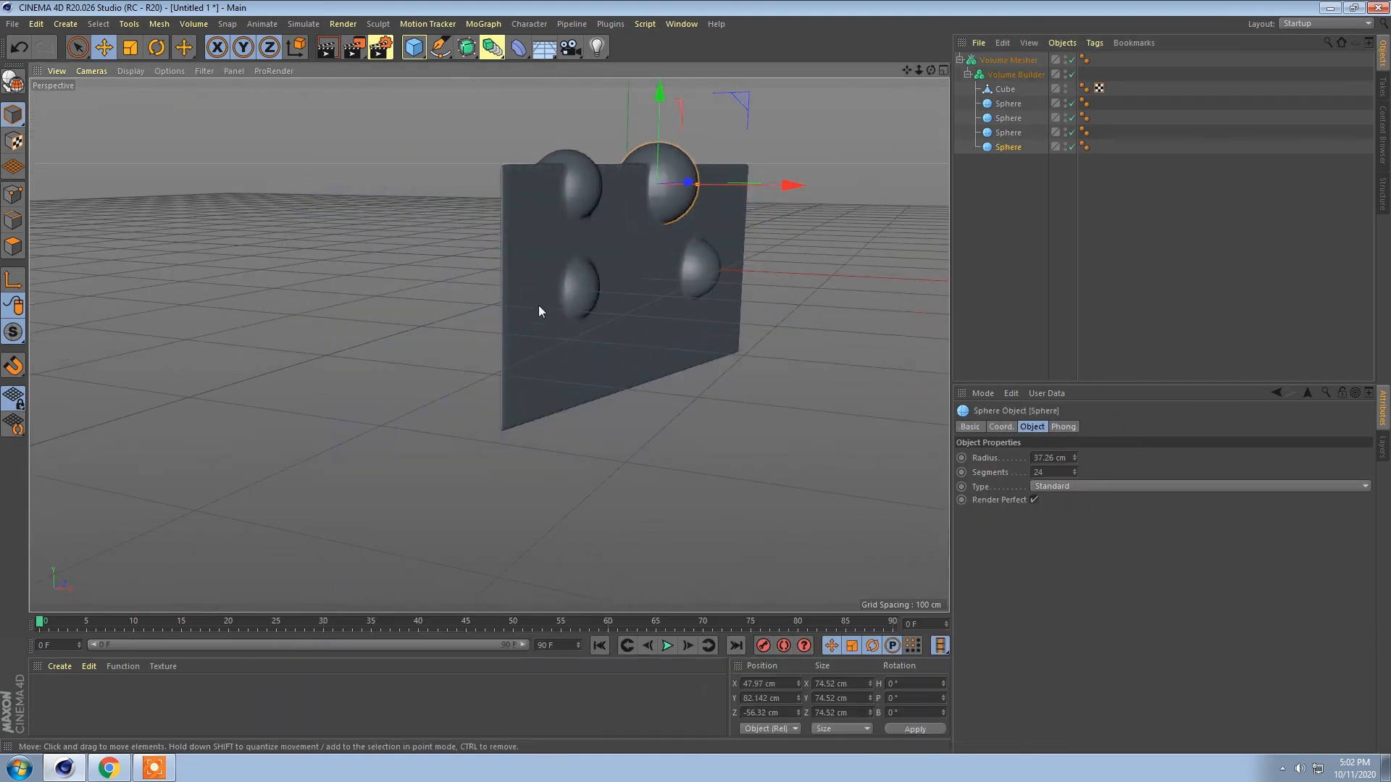
{"action": "left_click", "coordinate": [597, 286]}
{"action": "left_click_drag", "start_coordinate": [597, 286], "coordinate": [696, 337], "text": "alt"}
{"action": "left_click", "coordinate": [1019, 124]}
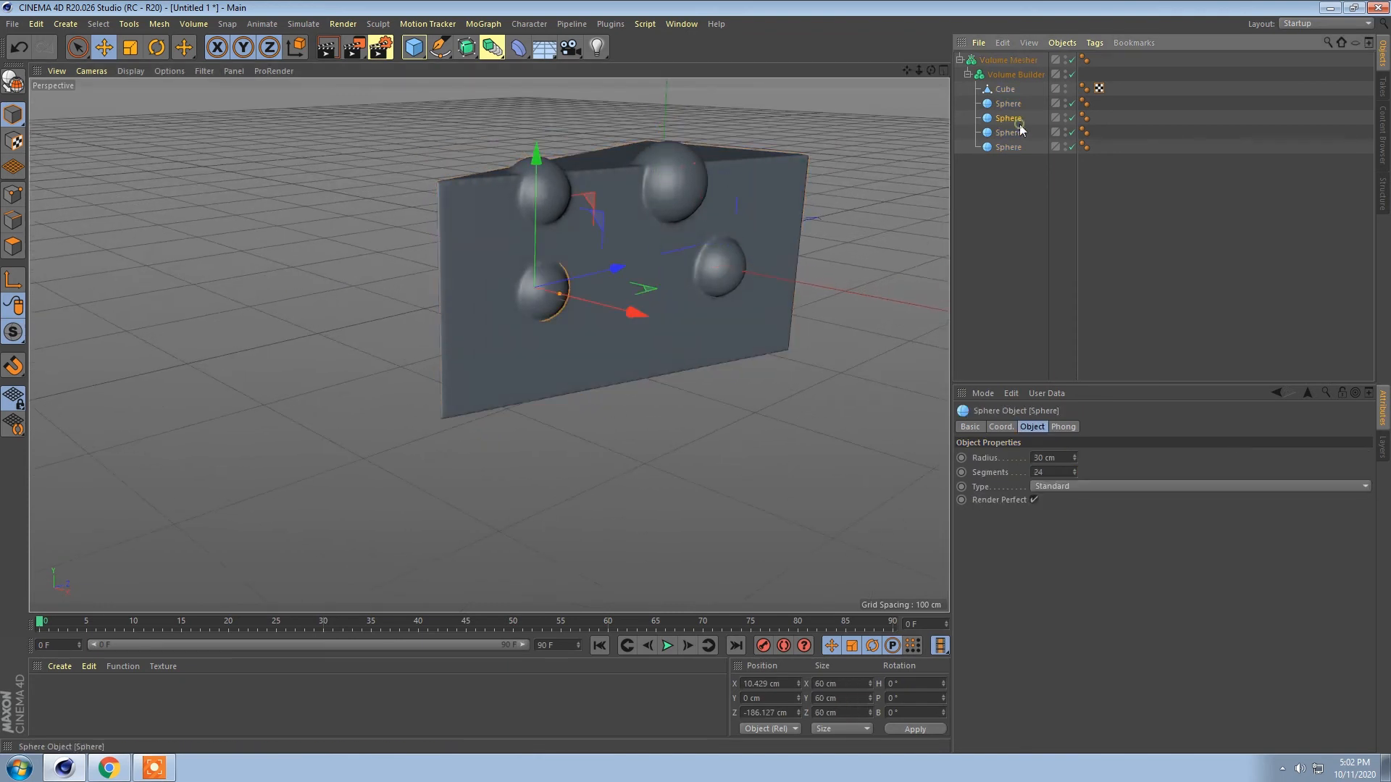
{"action": "left_click_drag", "start_coordinate": [627, 306], "coordinate": [580, 286]}
{"action": "left_click_drag", "start_coordinate": [596, 337], "coordinate": [629, 315]}
{"action": "left_click_drag", "start_coordinate": [629, 315], "coordinate": [589, 299], "text": "alt"}
{"action": "right_click_drag", "start_coordinate": [589, 298], "coordinate": [691, 236], "text": "alt"}
{"action": "middle_click_drag", "start_coordinate": [691, 236], "coordinate": [657, 292], "text": "alt"}
{"action": "left_click_drag", "start_coordinate": [657, 292], "coordinate": [697, 289], "text": "alt"}
Step: Duplicate the larger sphere, move the copy to about Y -80 cm, Z -100 cm, and nest it in the Volume Builder
{"action": "left_click", "coordinate": [1001, 148]}
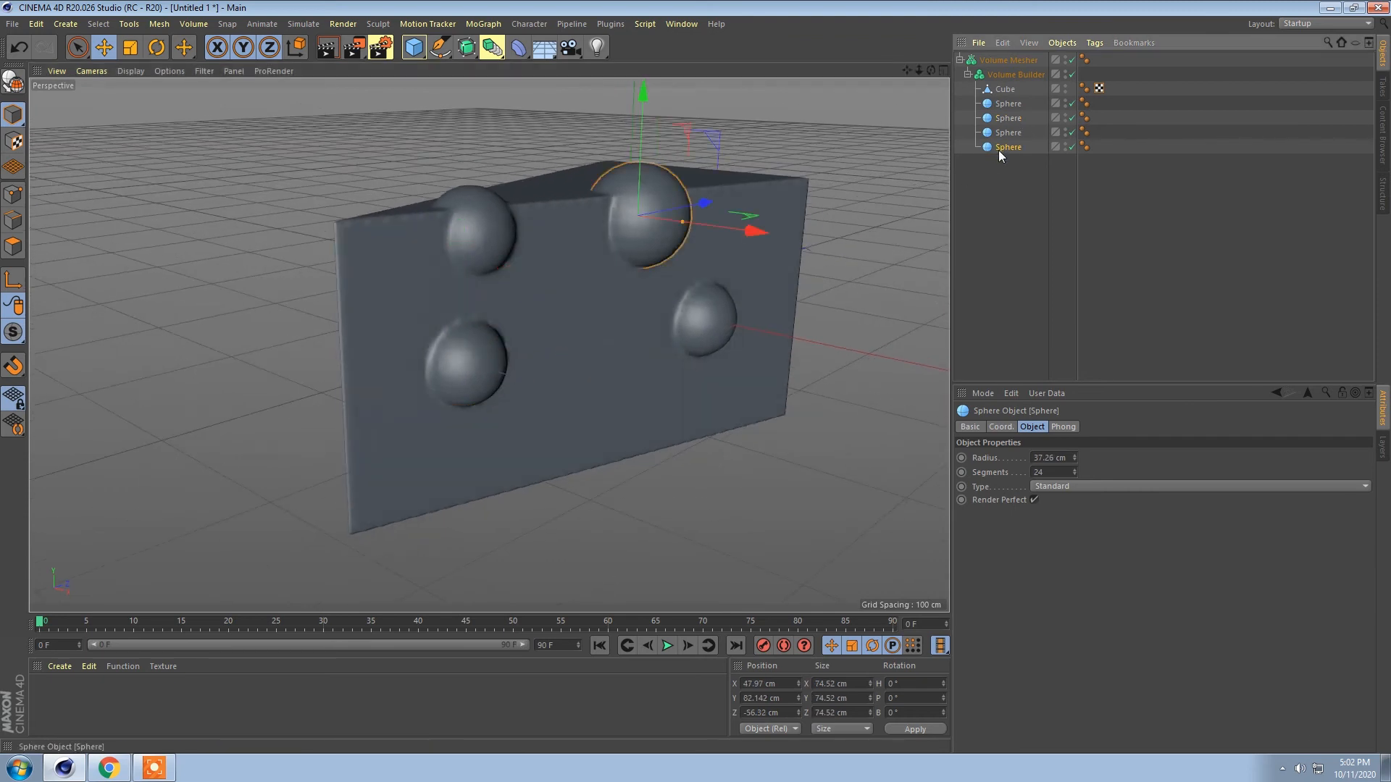
{"action": "key", "text": "ctrl+v"}
{"action": "left_click_drag", "start_coordinate": [648, 116], "coordinate": [619, 332]}
{"action": "left_click_drag", "start_coordinate": [689, 398], "coordinate": [662, 408]}
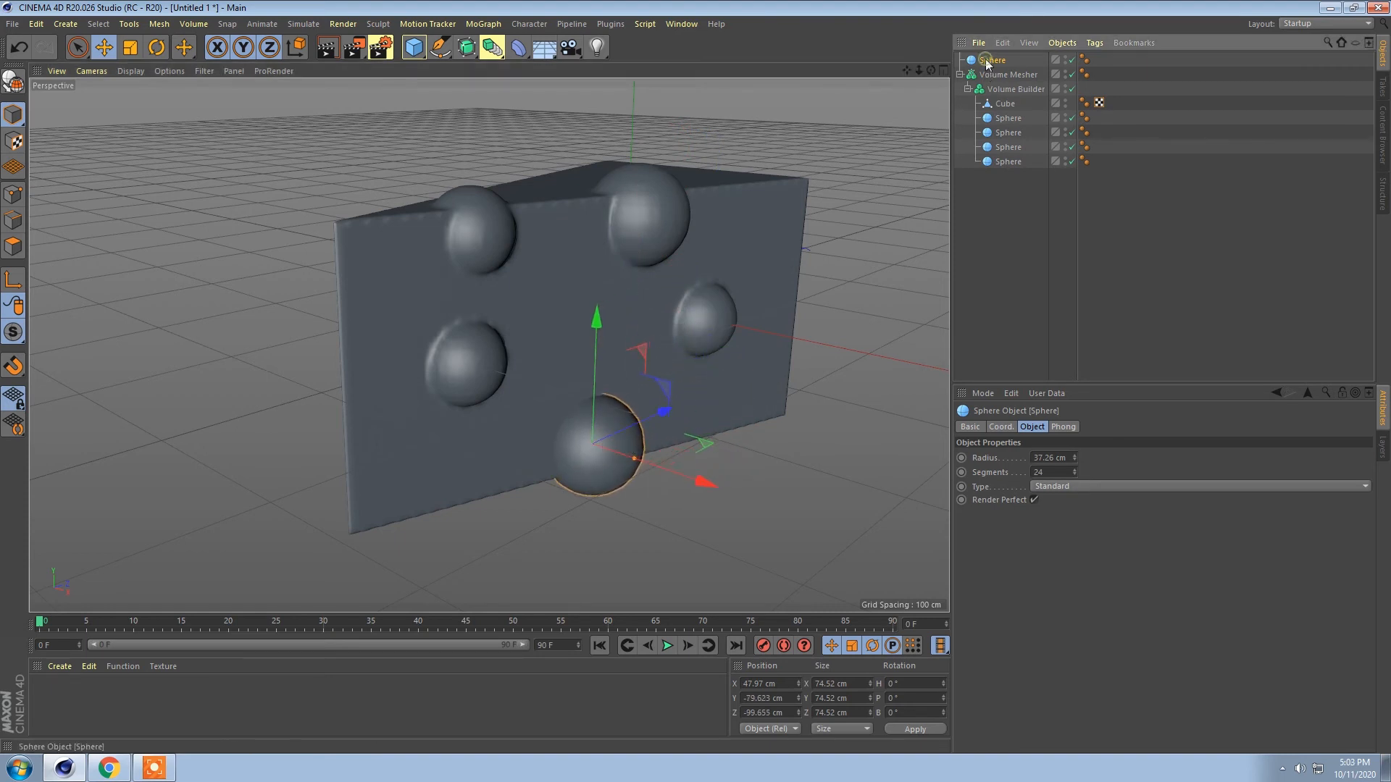
{"action": "left_click_drag", "start_coordinate": [1015, 168], "coordinate": [1010, 167]}
{"action": "left_click_drag", "start_coordinate": [639, 298], "coordinate": [714, 257], "text": "alt"}
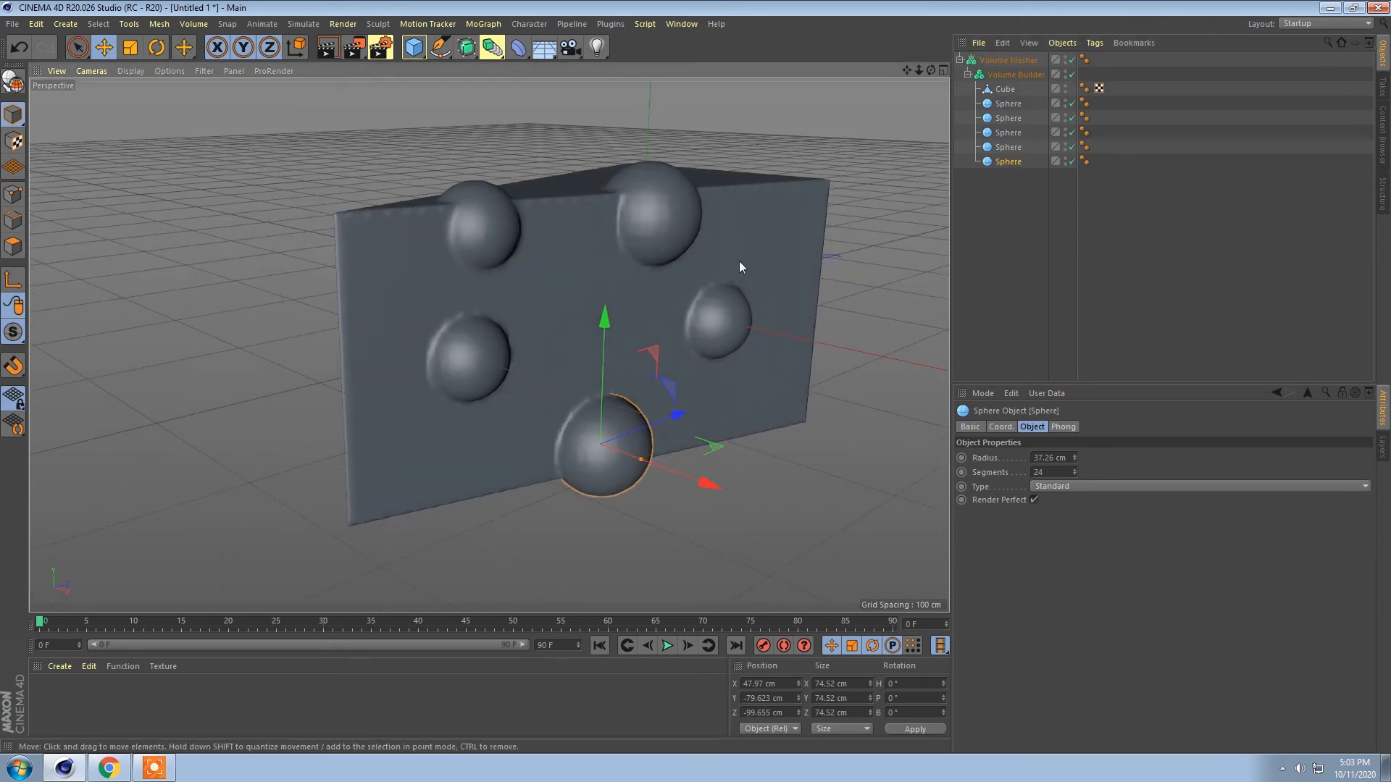
Step: Create a folder in the Volume Builder's object list and name it Spehers
{"action": "left_click", "coordinate": [1015, 75]}
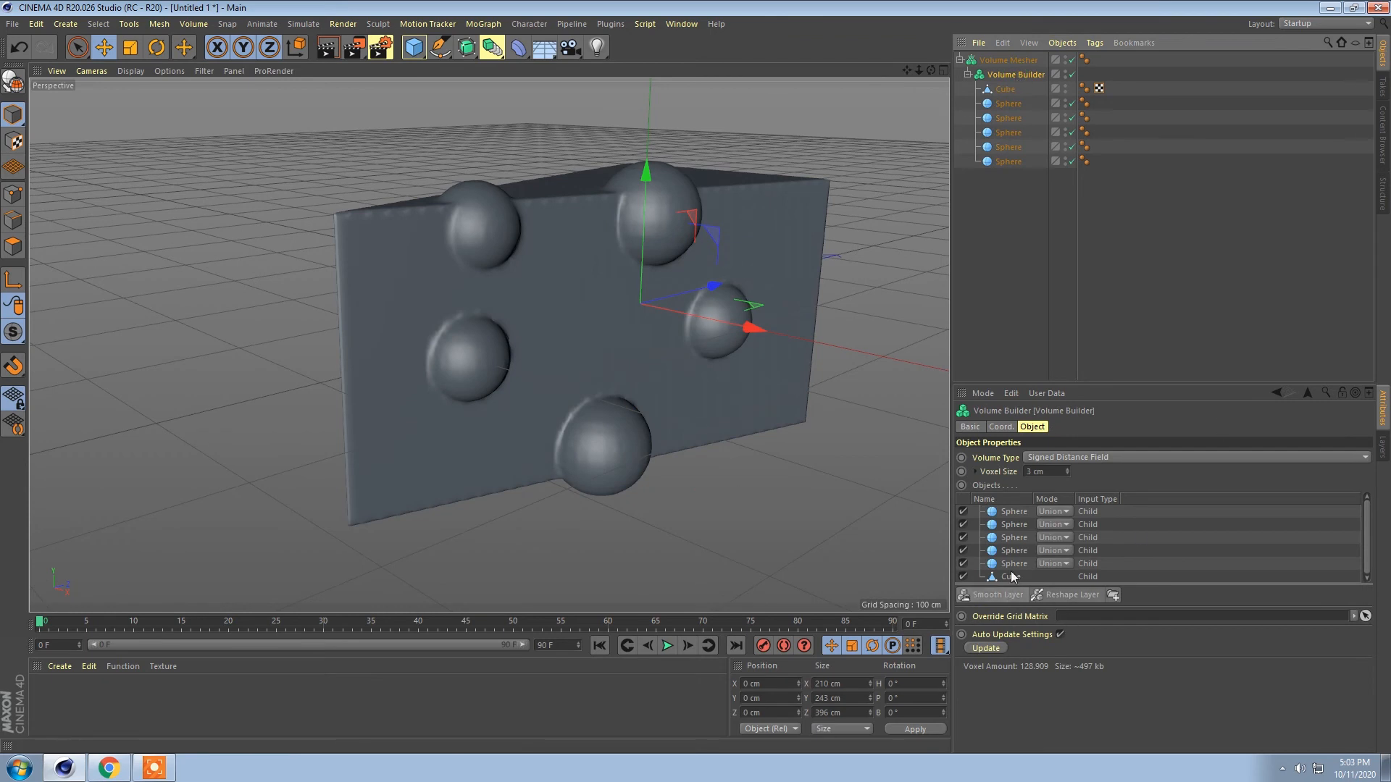
{"action": "left_click", "coordinate": [1114, 594]}
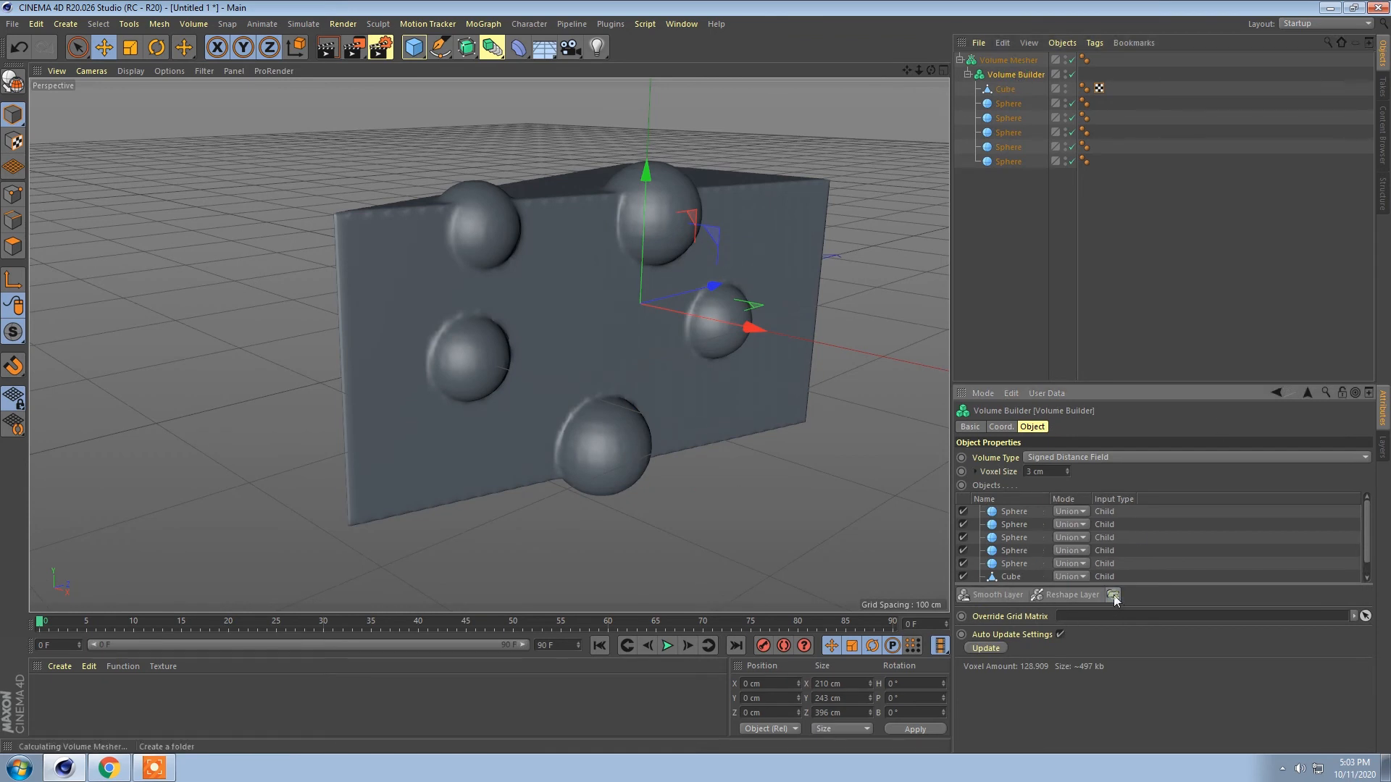
{"action": "scroll", "coordinate": [1024, 554], "scroll_direction": "down", "scroll_amount": 1}
{"action": "double_click", "coordinate": [1016, 577]}
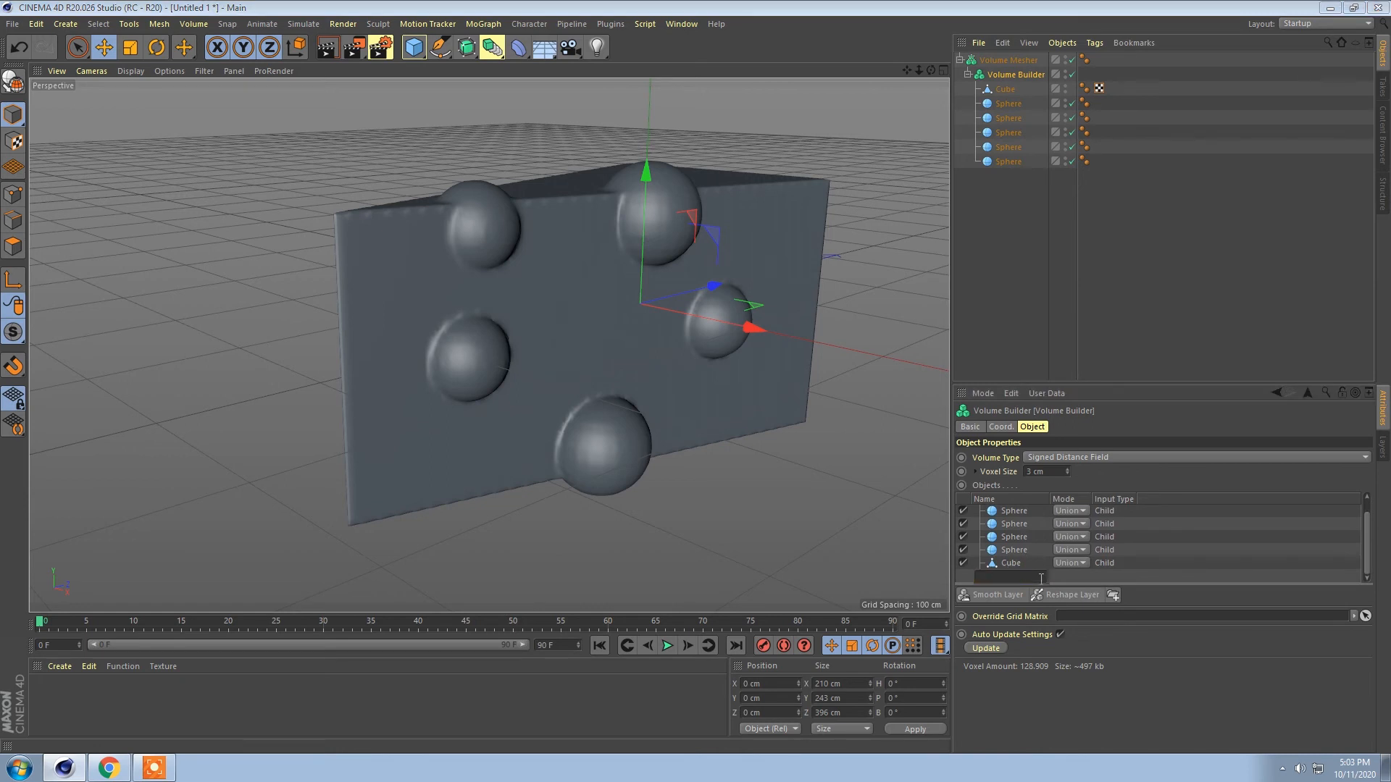
{"action": "type", "text": "Spehers"}
{"action": "key", "text": "Return"}
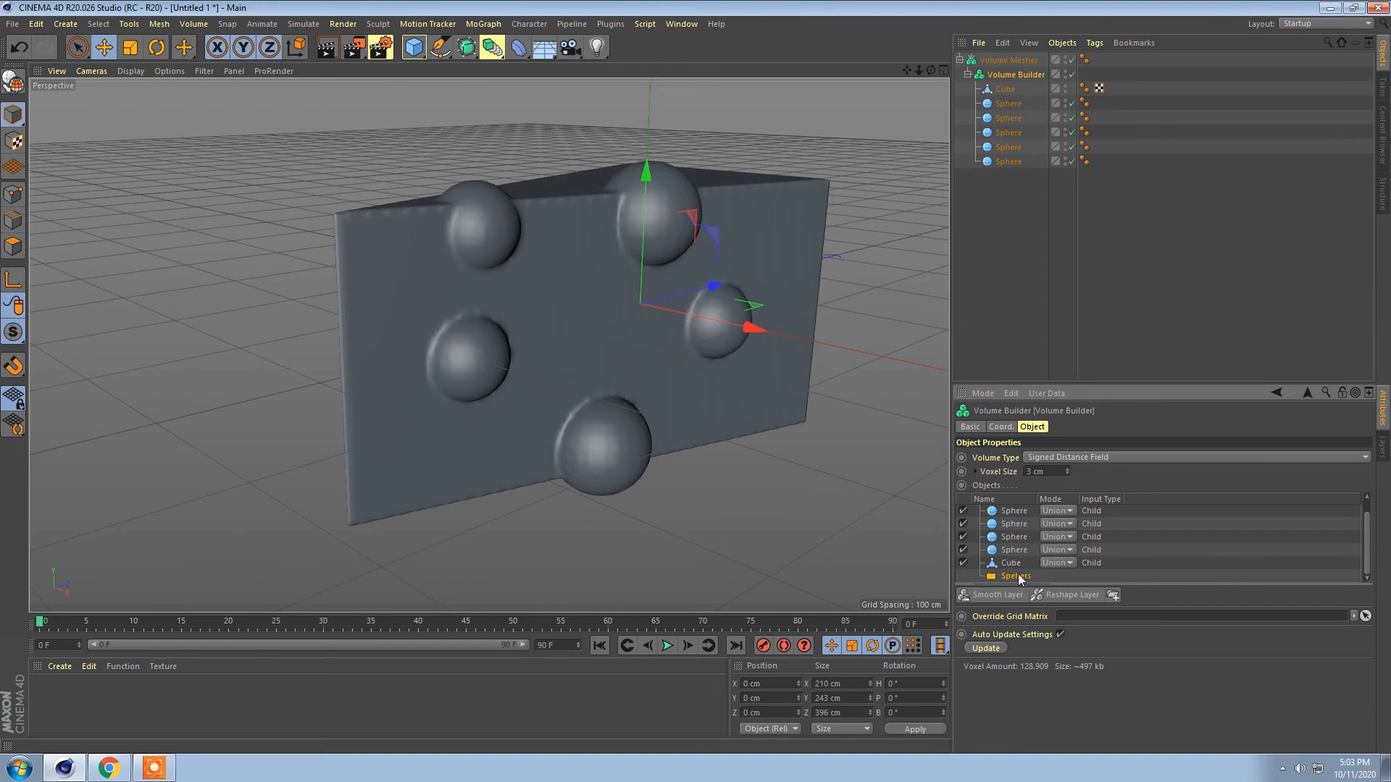
Step: Put all five spheres of the Volume Builder's object list into the Spehers folder and collapse it
{"action": "left_click", "coordinate": [1013, 552]}
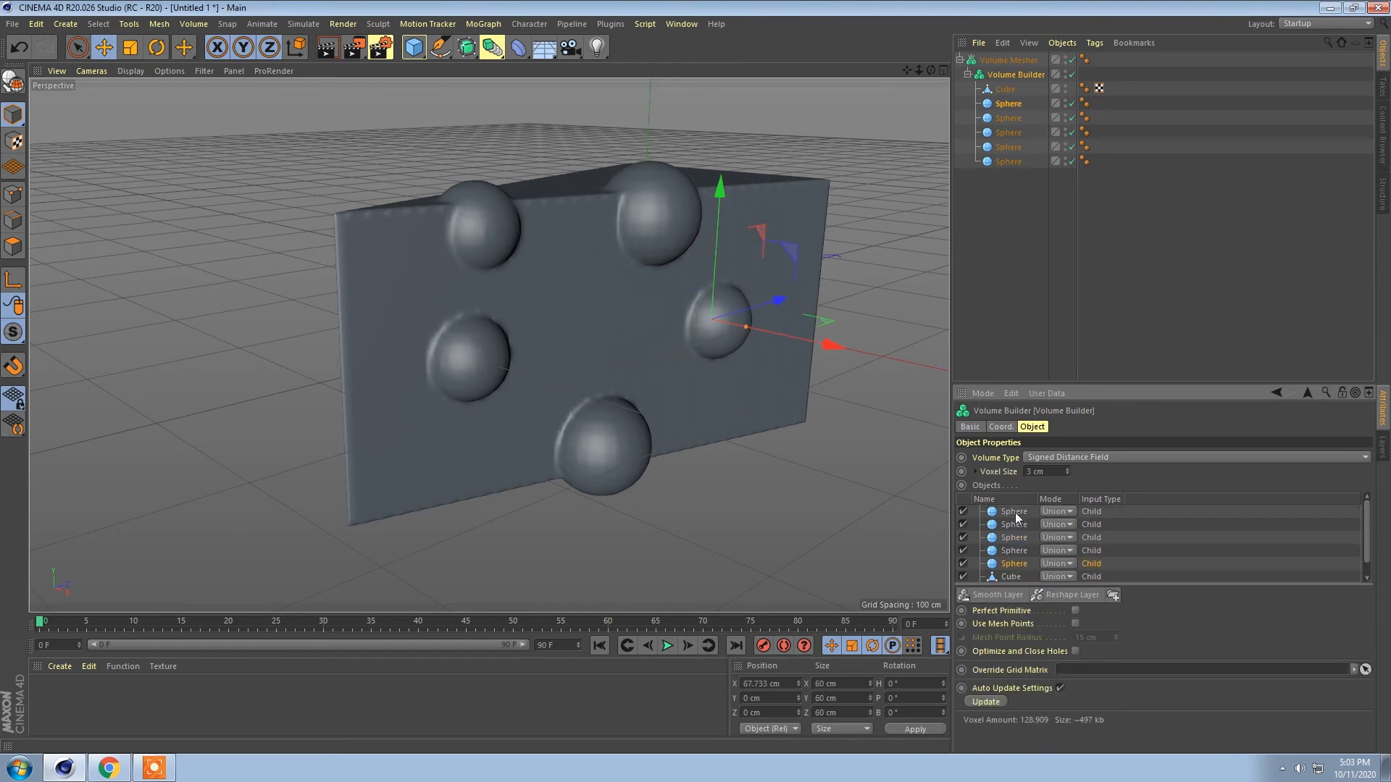
{"action": "left_click", "coordinate": [1014, 515], "text": "shift"}
{"action": "scroll", "coordinate": [1021, 538], "scroll_direction": "down", "scroll_amount": 1}
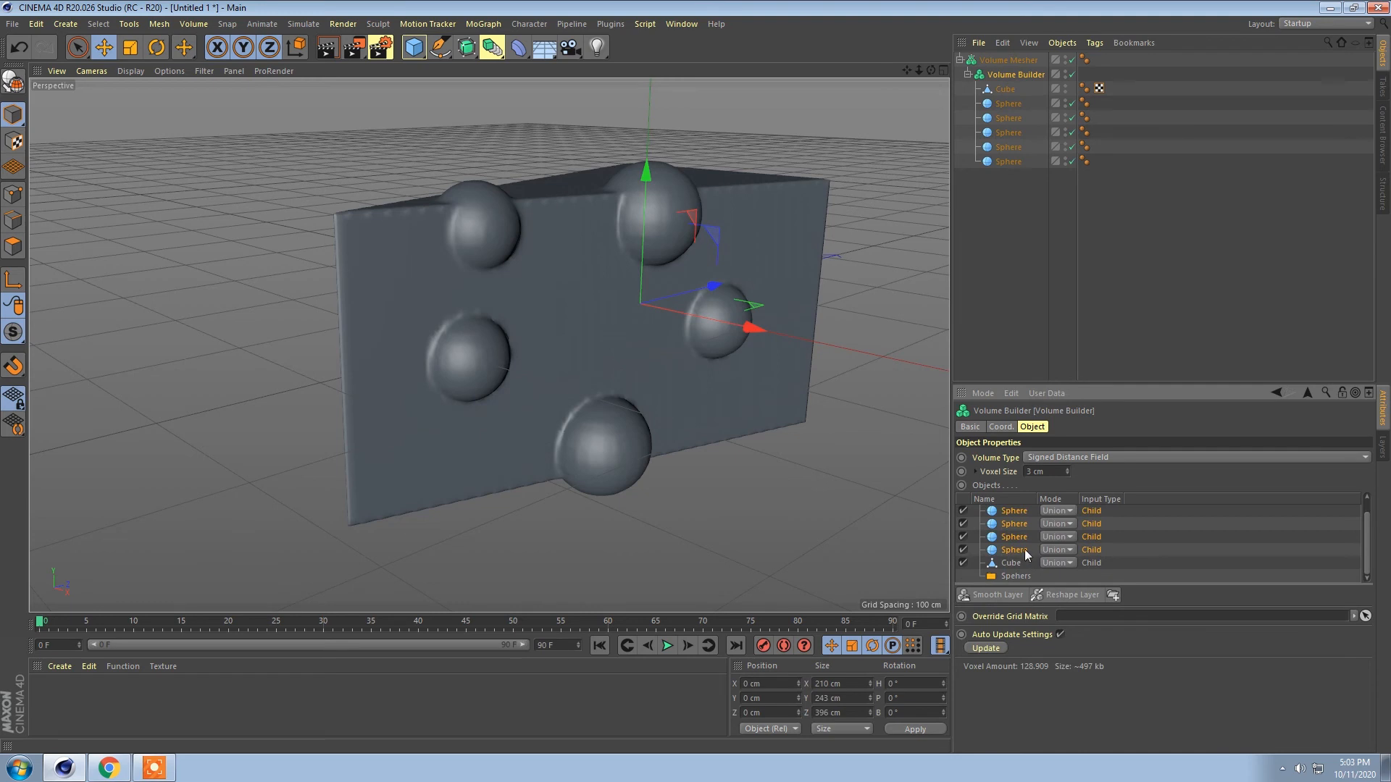
{"action": "left_click_drag", "start_coordinate": [1026, 565], "coordinate": [1018, 578]}
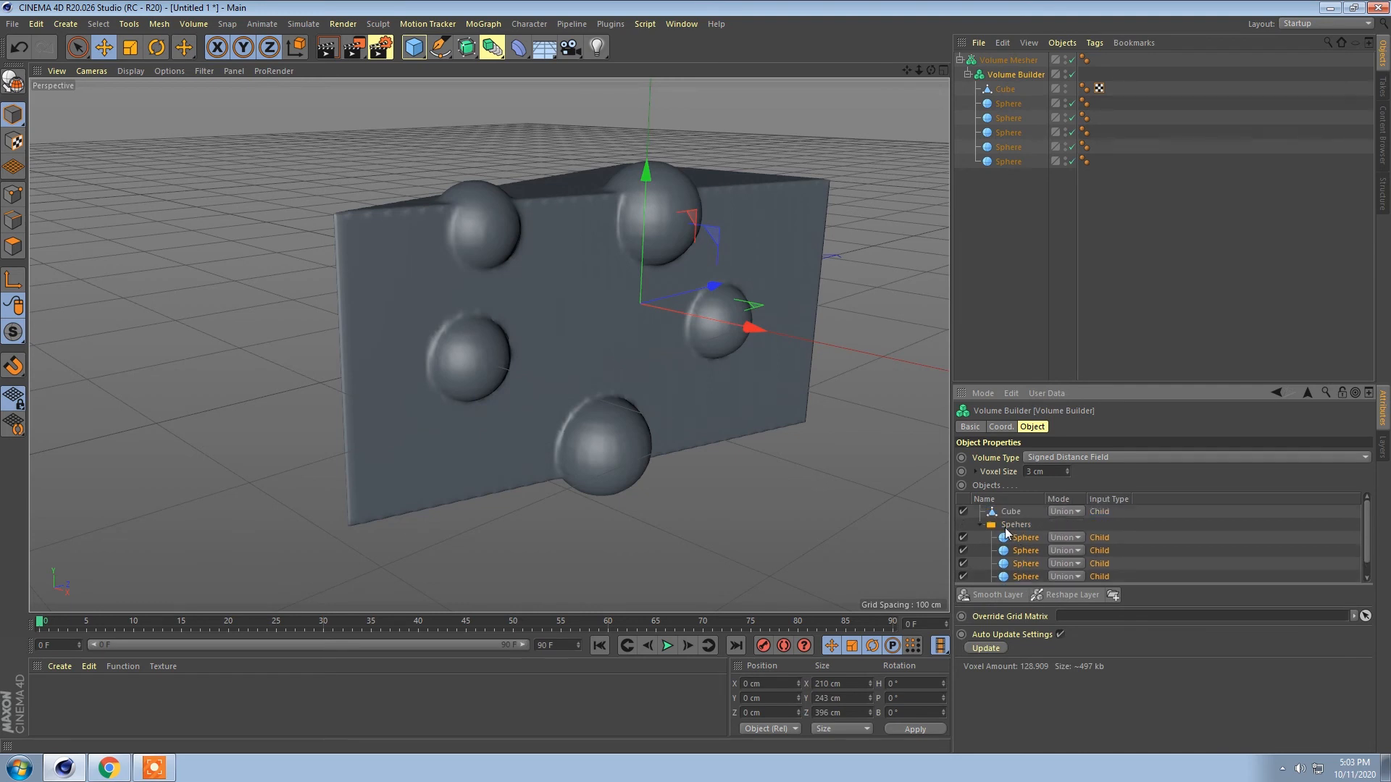
{"action": "left_click", "coordinate": [979, 525]}
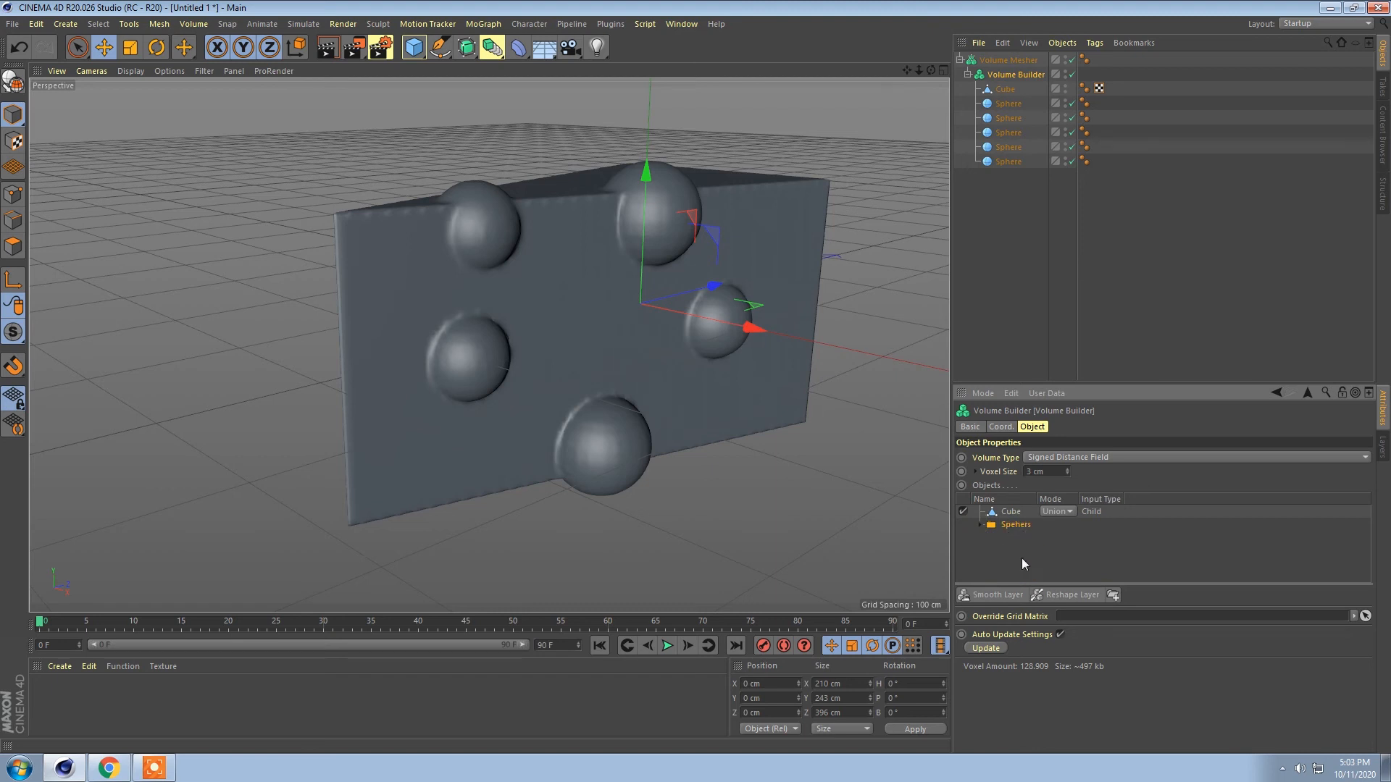
Step: Add a Smooth Layer to the Volume Builder and place it above the Cube in the object list
{"action": "mouse_move", "coordinate": [675, 351]}
{"action": "left_mouse_down", "text": "alt"}
{"action": "mouse_move", "coordinate": [645, 357]}
{"action": "mouse_move", "coordinate": [674, 365]}
{"action": "left_mouse_up", "text": "alt"}
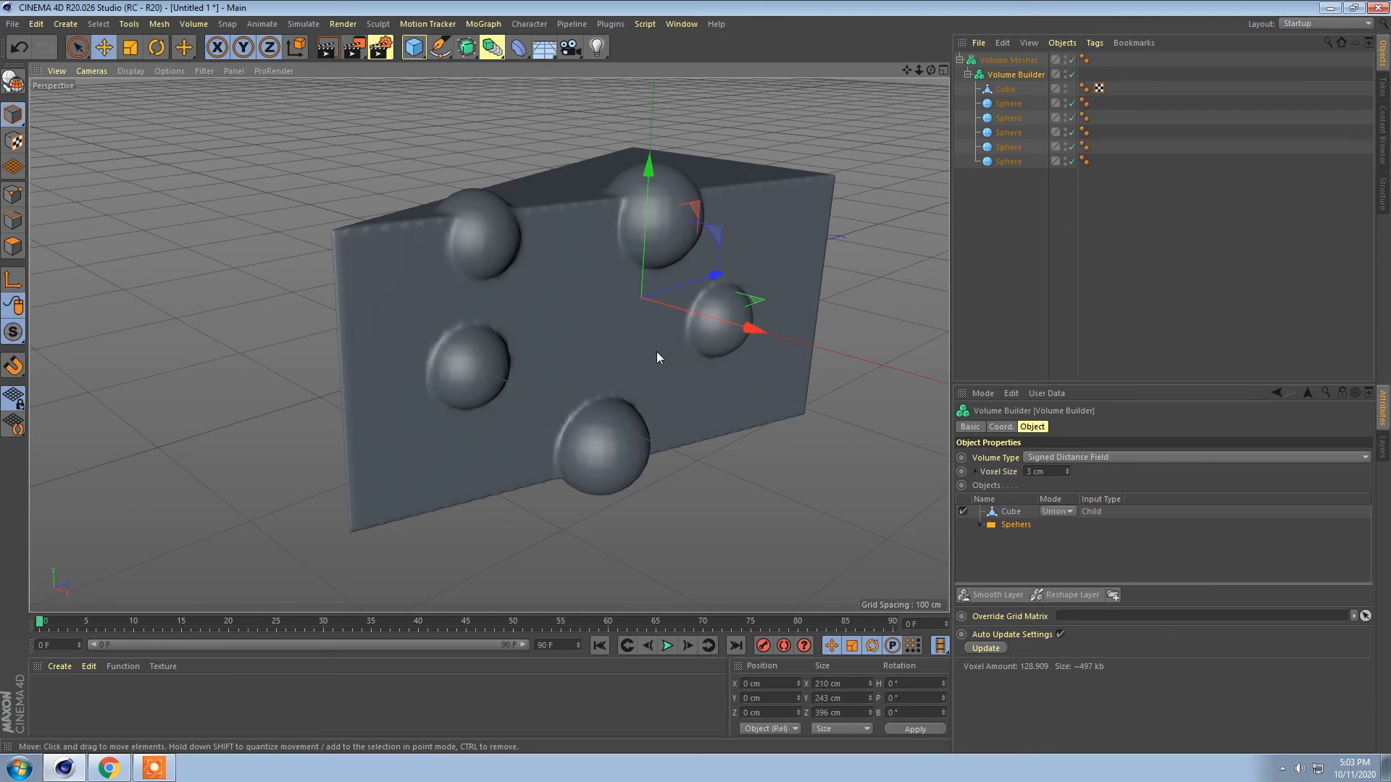
{"action": "left_click_drag", "start_coordinate": [656, 351], "coordinate": [618, 349], "text": "alt"}
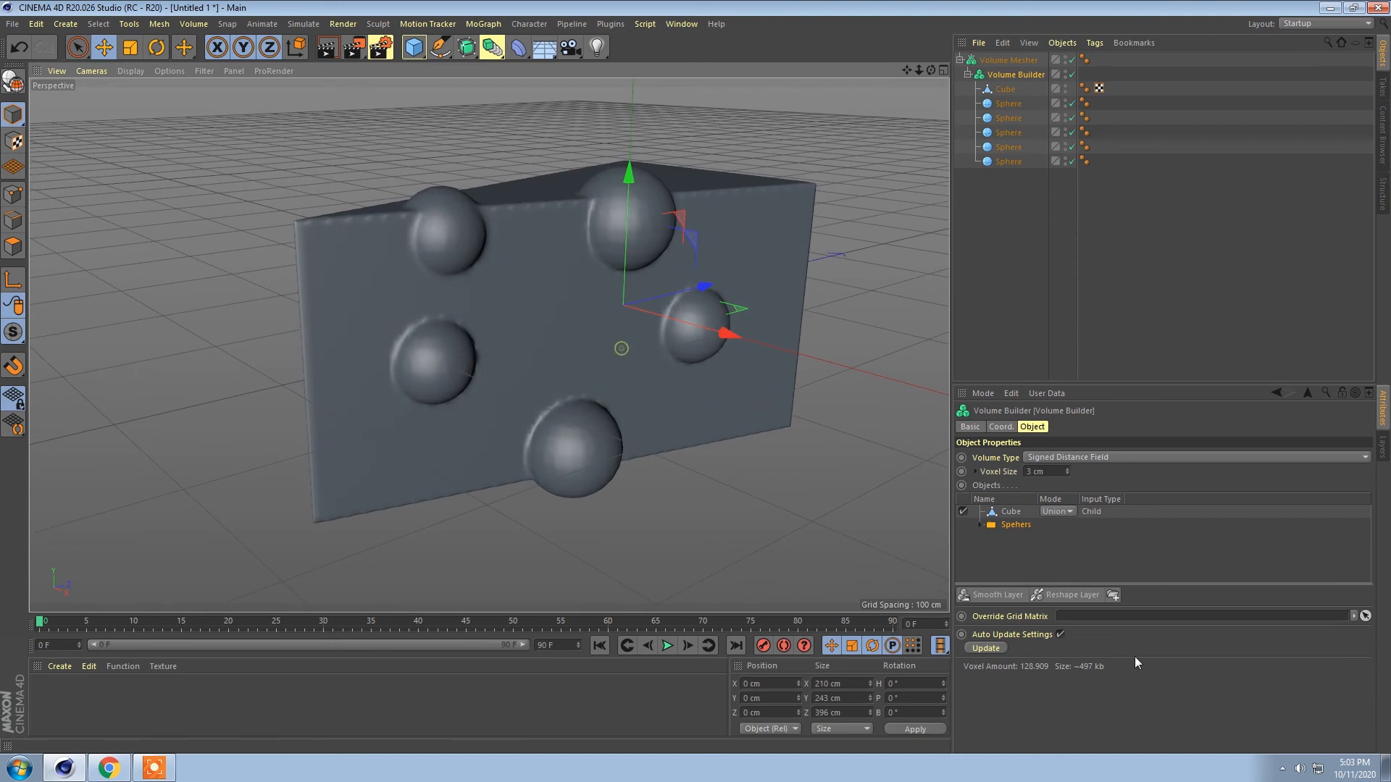
{"action": "left_click", "coordinate": [985, 594]}
{"action": "left_click", "coordinate": [1029, 526]}
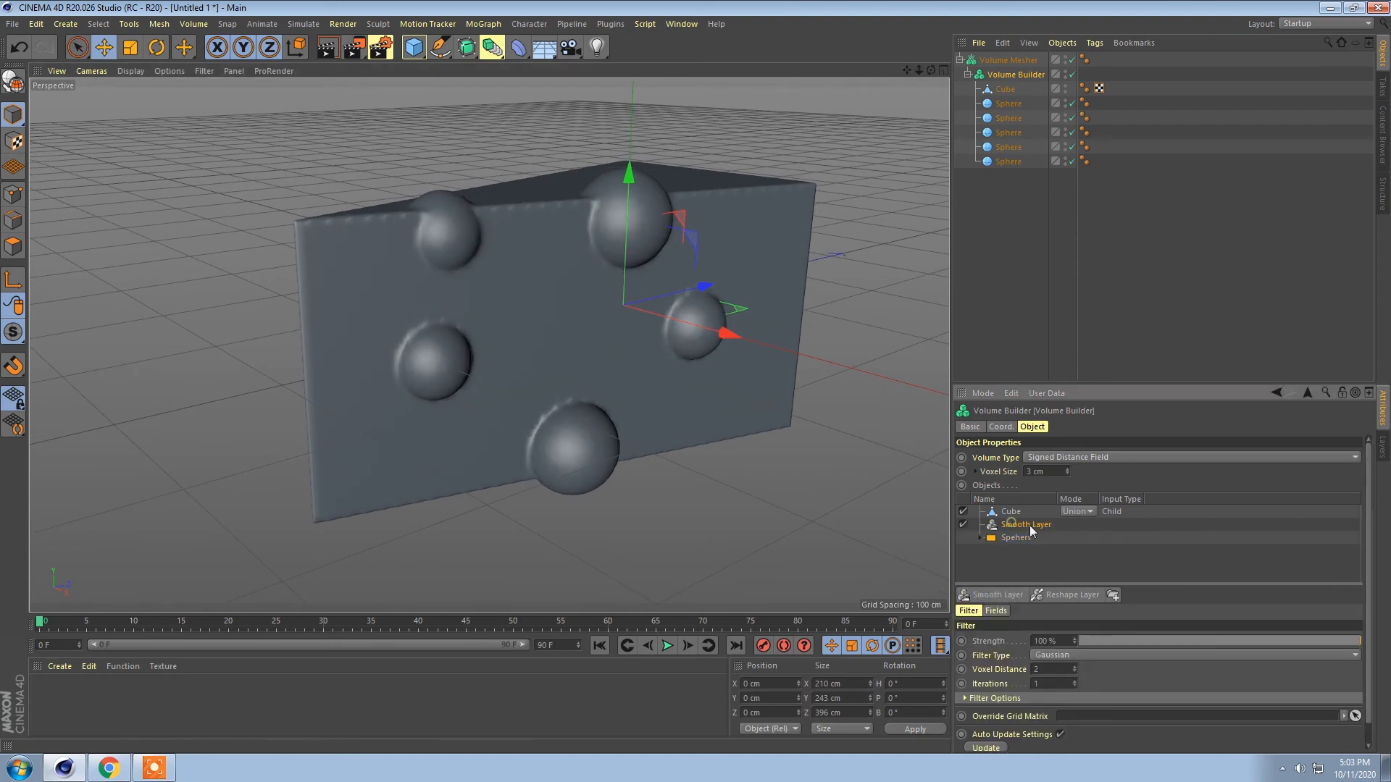
{"action": "left_click_drag", "start_coordinate": [1017, 516], "coordinate": [1018, 507]}
{"action": "left_click_drag", "start_coordinate": [668, 379], "coordinate": [704, 380], "text": "alt"}
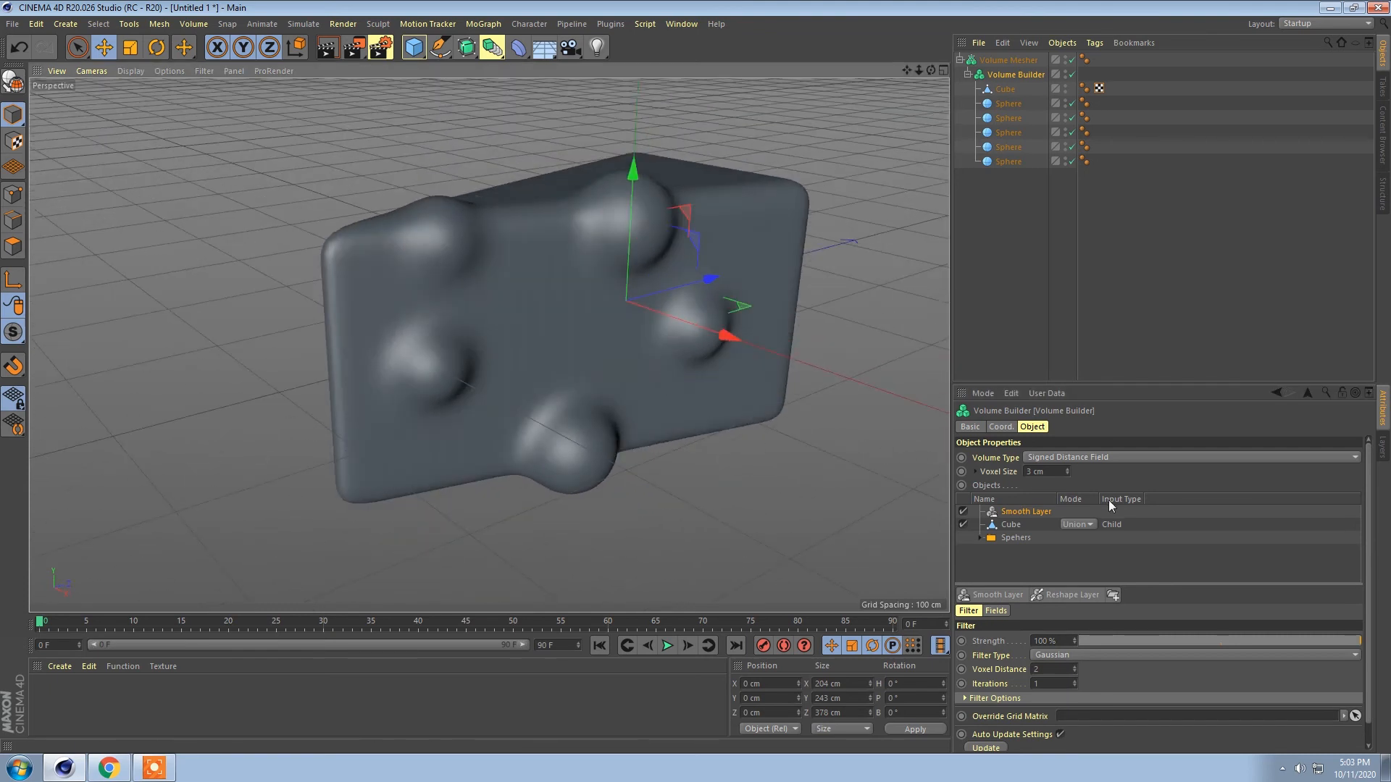
Step: Move the Spehers folder between the Smooth Layer and the Cube, and set its mode to Subtract
{"action": "left_click", "coordinate": [1011, 525]}
{"action": "left_click", "coordinate": [1017, 537]}
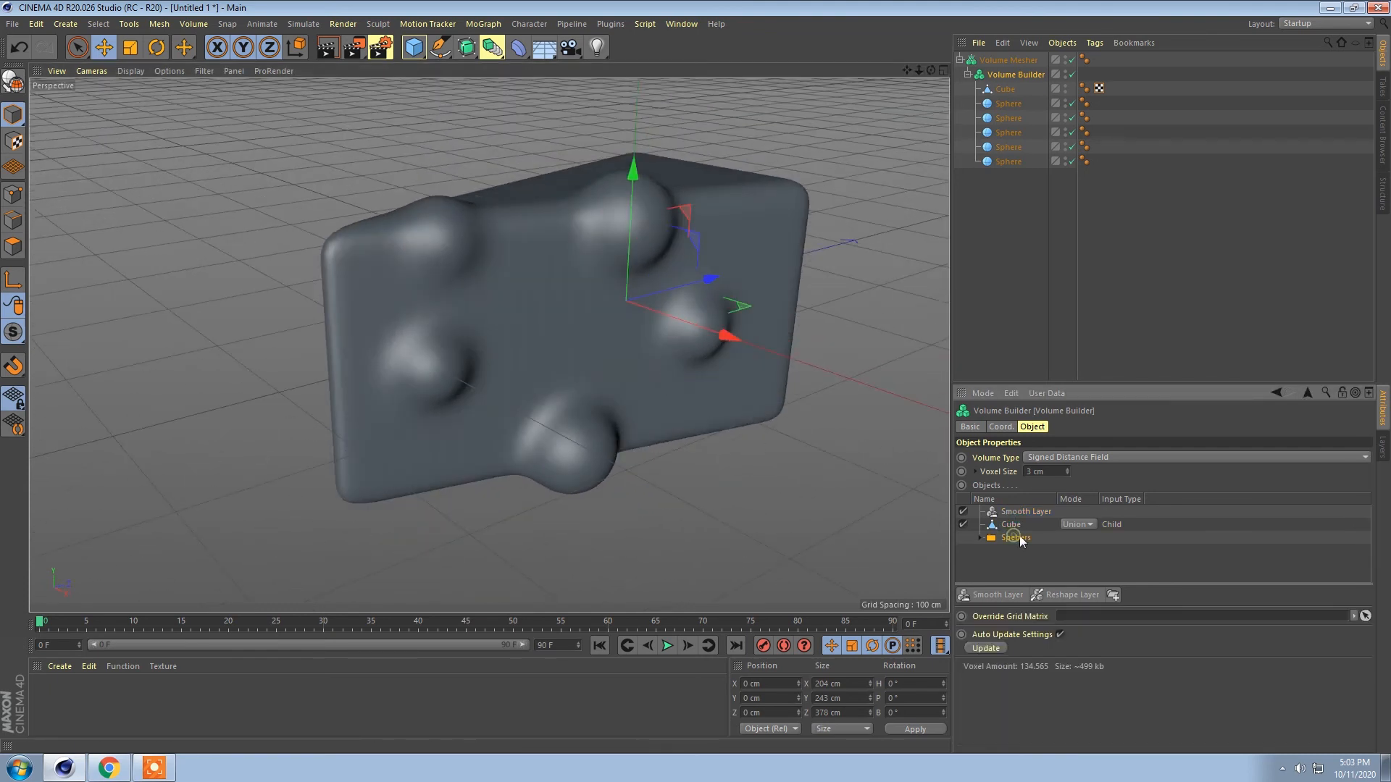
{"action": "left_click", "coordinate": [982, 538]}
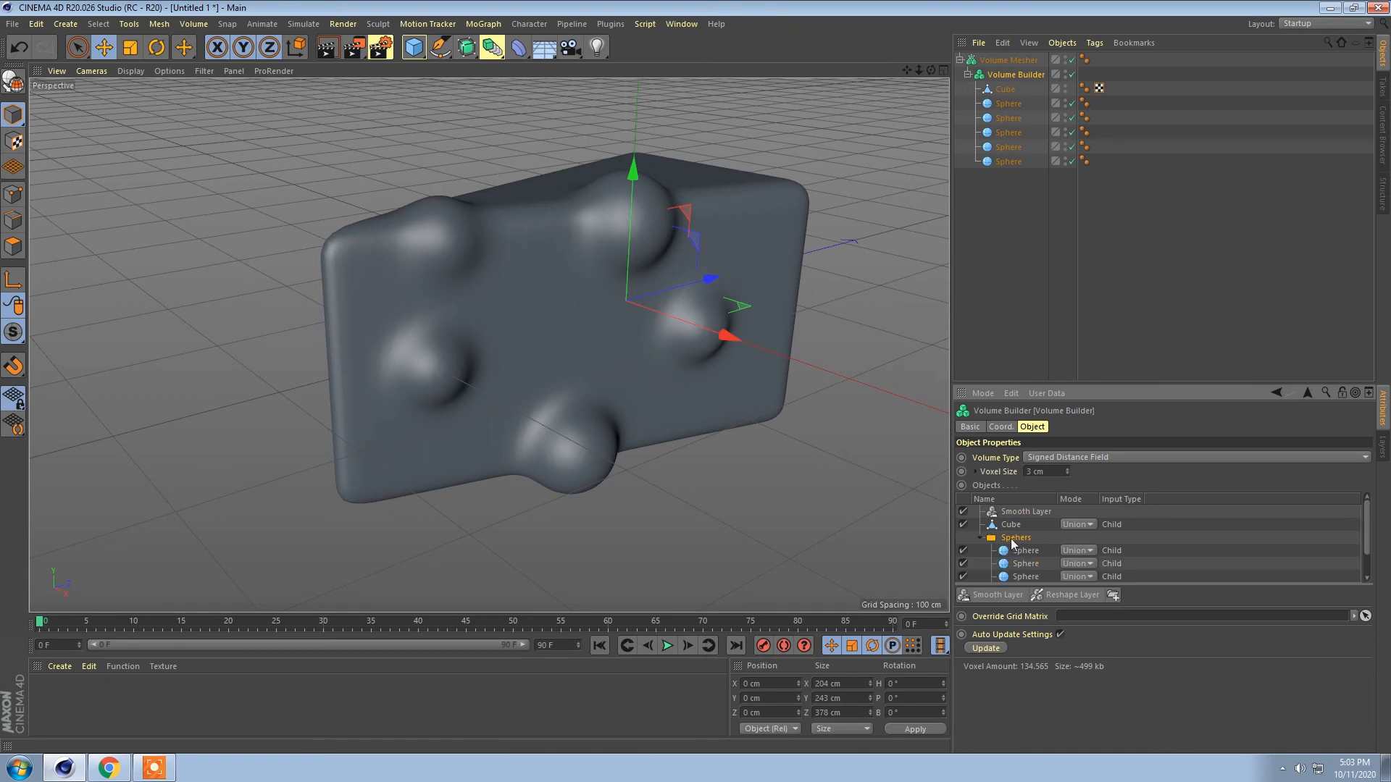
{"action": "left_click_drag", "start_coordinate": [1015, 544], "coordinate": [1022, 524]}
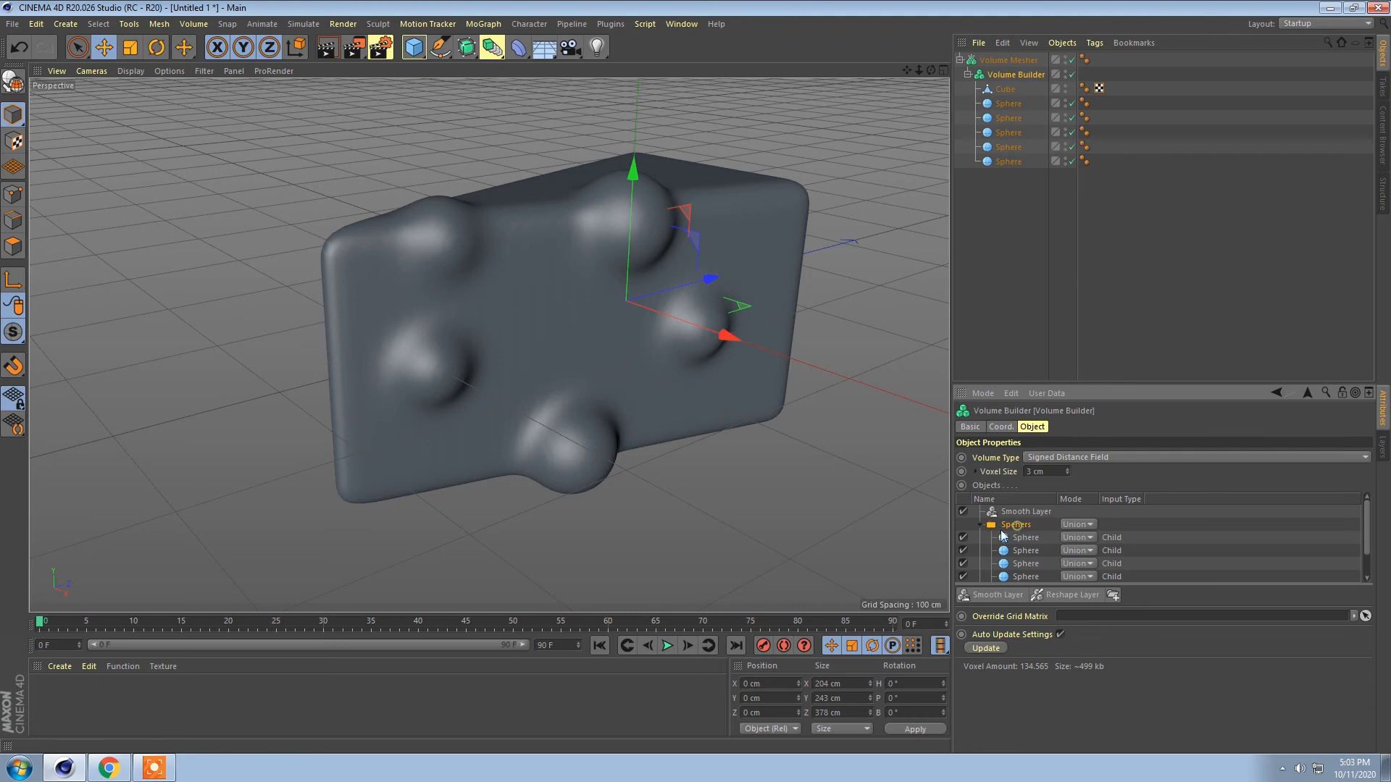
{"action": "left_click", "coordinate": [980, 527]}
{"action": "left_click", "coordinate": [1085, 524]}
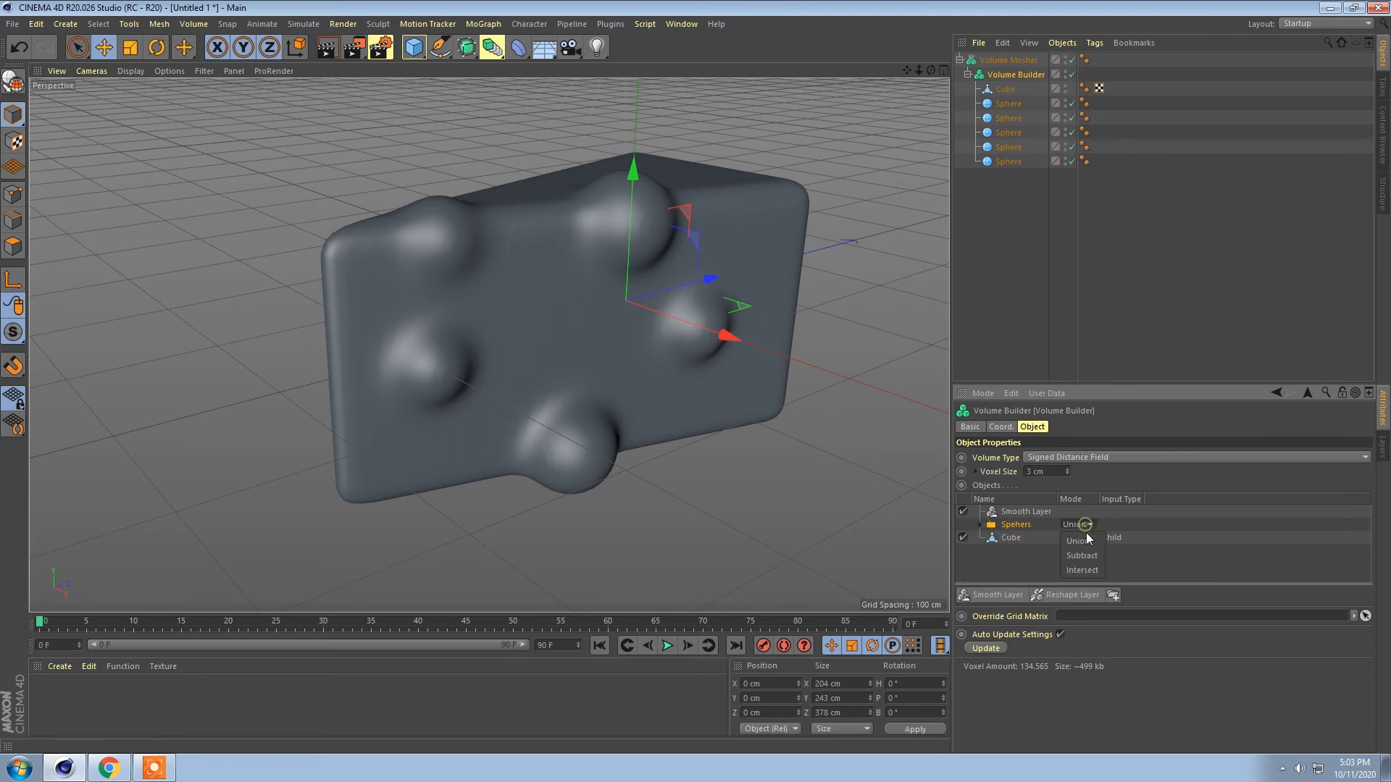
{"action": "left_click", "coordinate": [1082, 552]}
{"action": "mouse_move", "coordinate": [809, 429]}
{"action": "left_mouse_down", "text": "alt"}
{"action": "mouse_move", "coordinate": [766, 419]}
{"action": "mouse_move", "coordinate": [798, 419]}
{"action": "left_mouse_up", "text": "alt"}
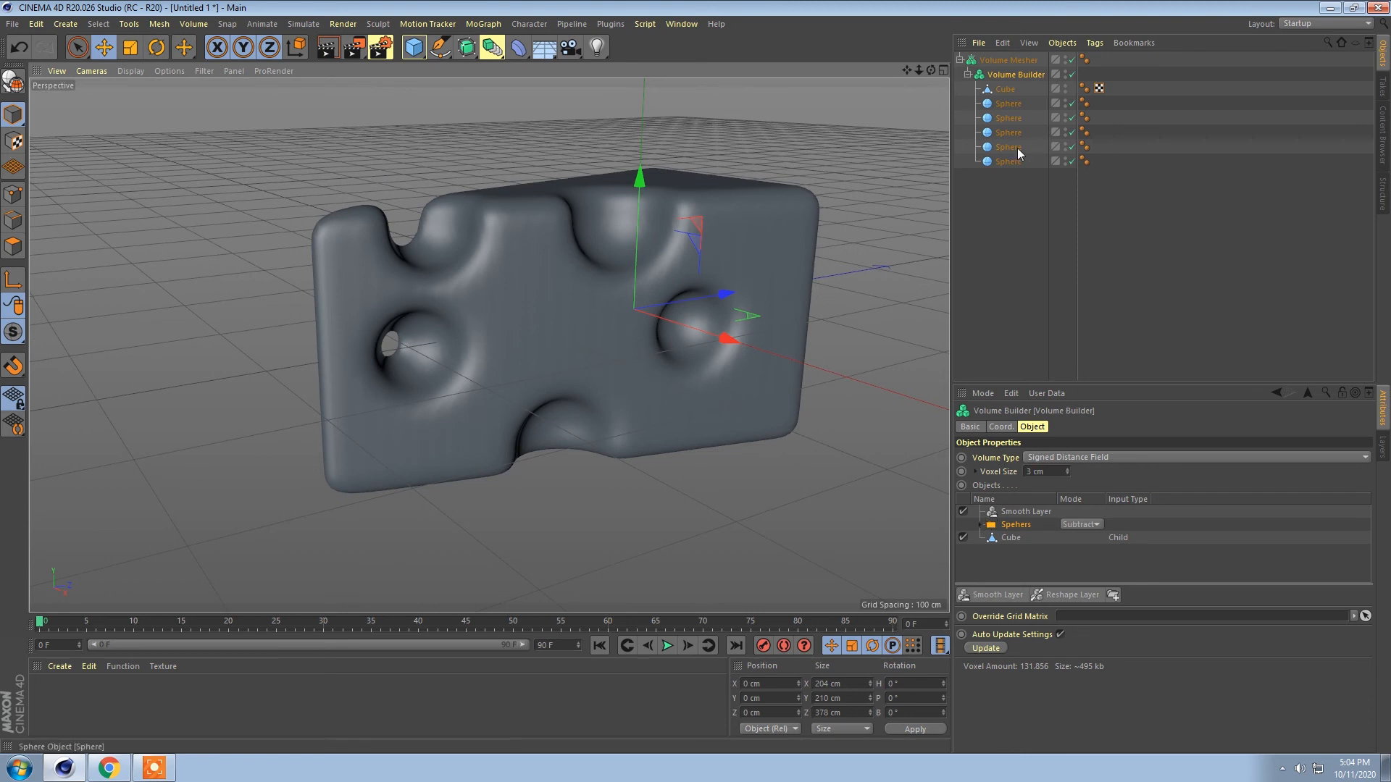
Step: Shift the sphere below the front upper one slightly along X so its hole does not break through the wedge
{"action": "left_click", "coordinate": [1009, 162]}
{"action": "left_click", "coordinate": [1006, 149]}
{"action": "left_click", "coordinate": [1007, 136]}
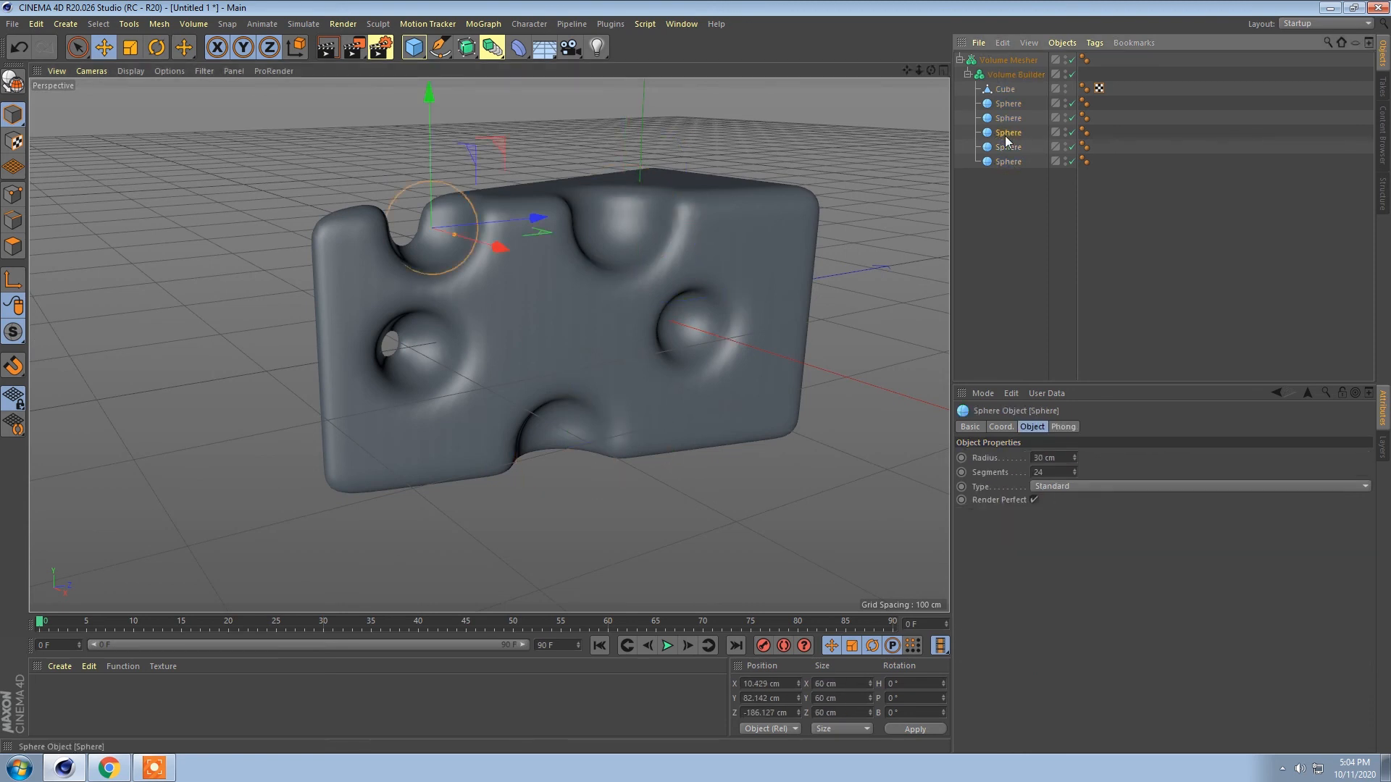
{"action": "left_click", "coordinate": [1007, 119]}
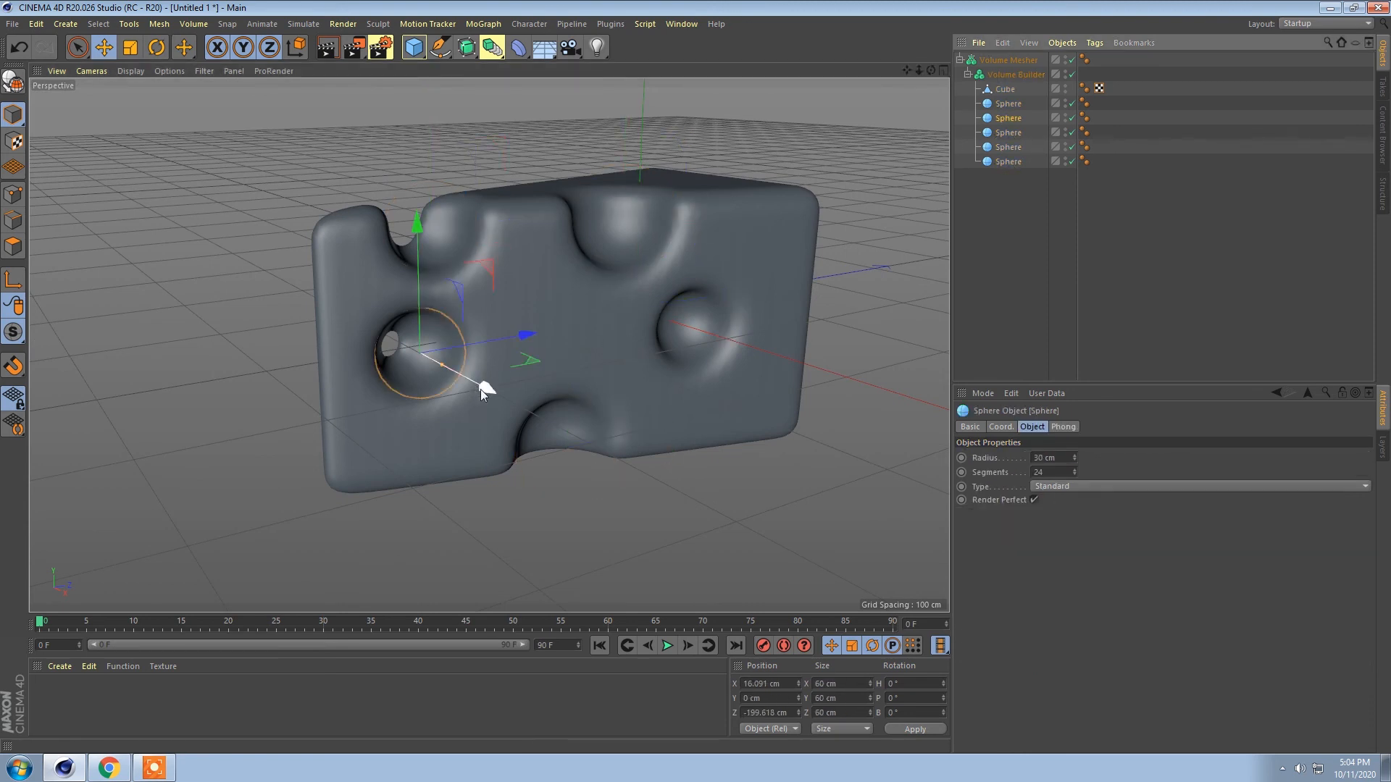
{"action": "left_click_drag", "start_coordinate": [496, 389], "coordinate": [493, 381]}
Step: Reduce the Smooth Layer's filter strength, trying 30% and settling on 50%
{"action": "left_click", "coordinate": [1014, 76]}
{"action": "left_click", "coordinate": [1010, 513]}
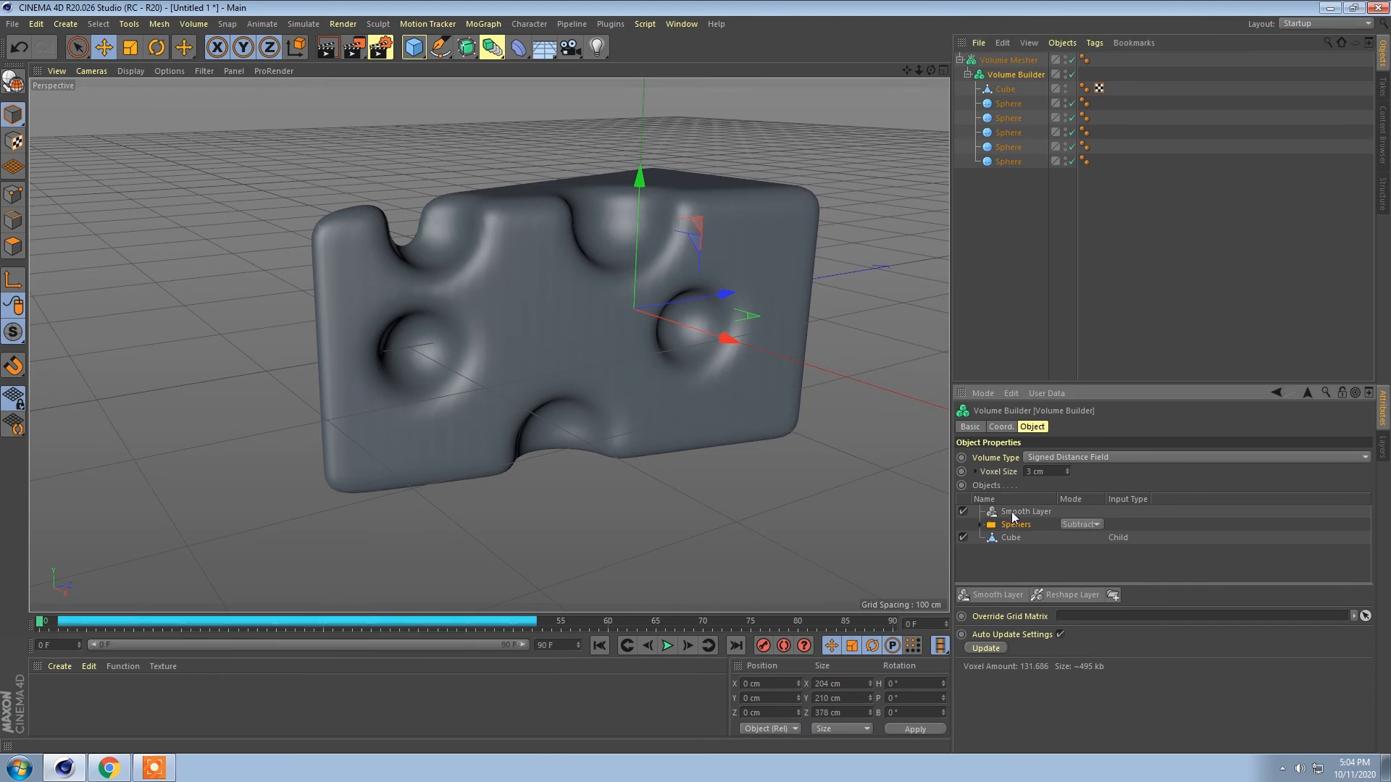
{"action": "left_click", "coordinate": [1015, 514]}
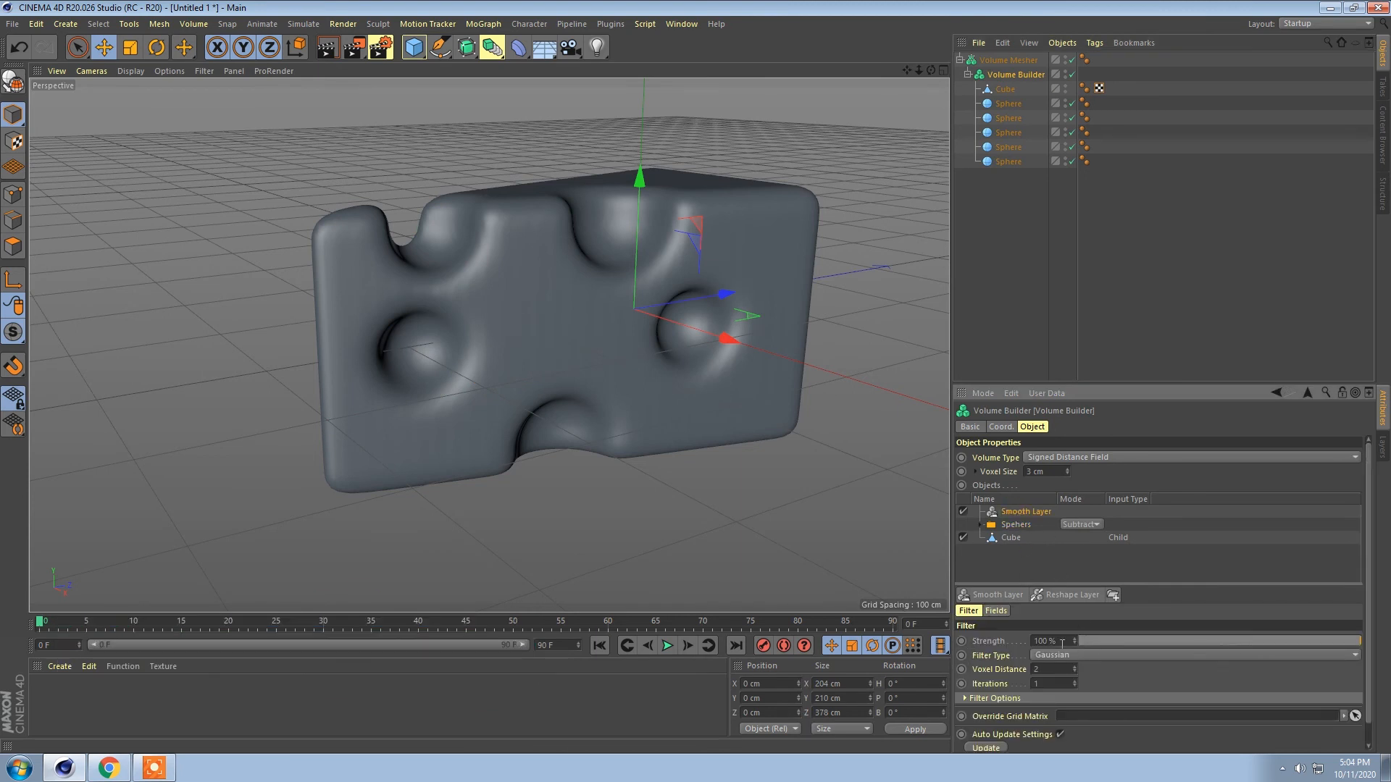
{"action": "type", "text": "30"}
{"action": "key", "text": "Return"}
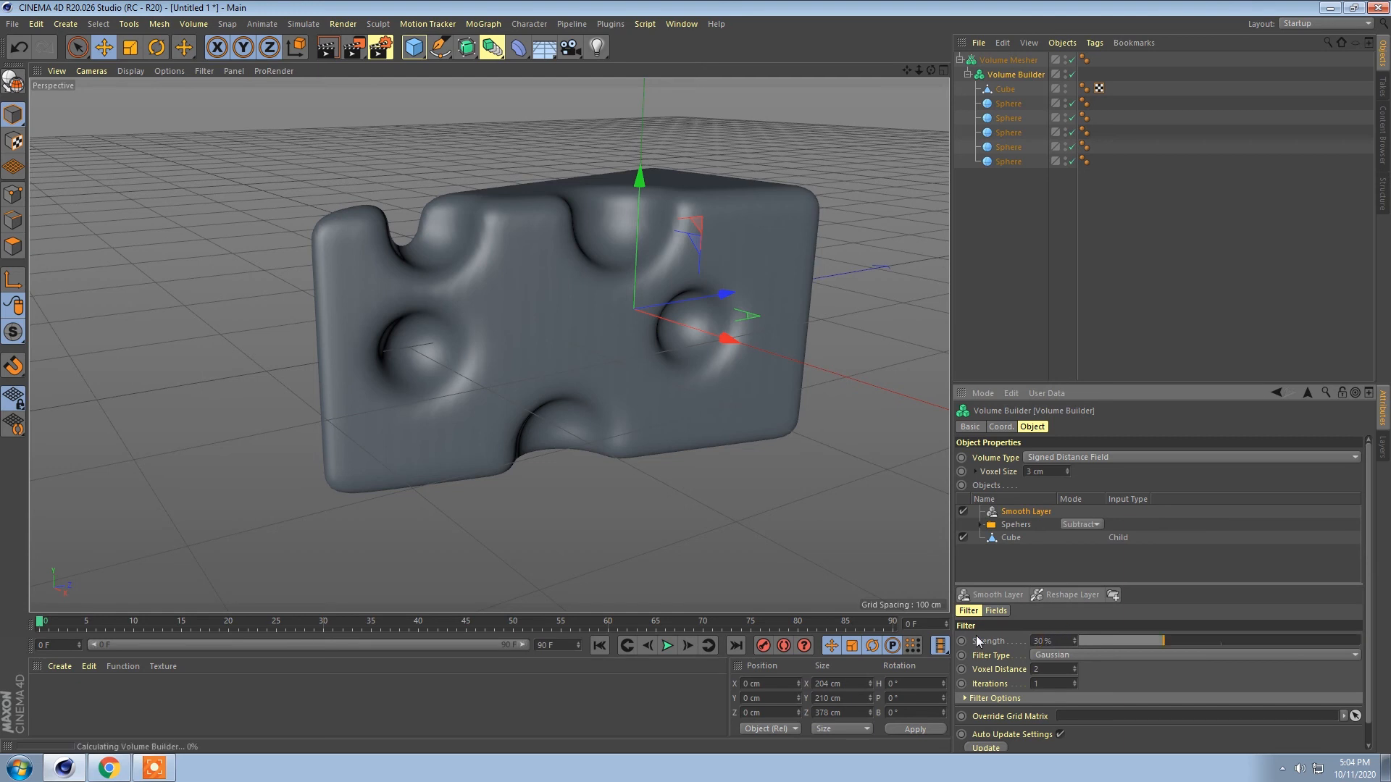
{"action": "left_click_drag", "start_coordinate": [587, 388], "coordinate": [592, 384], "text": "alt"}
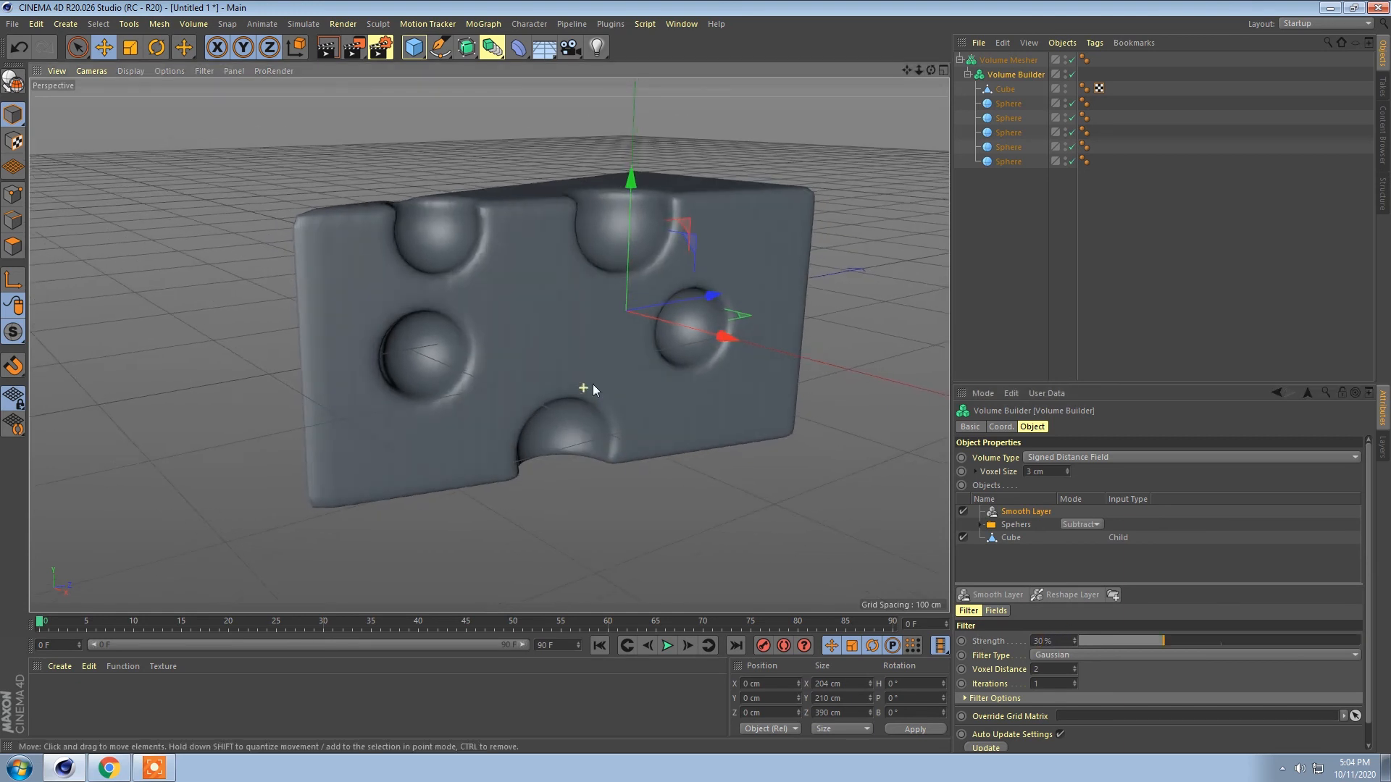
{"action": "left_click_drag", "start_coordinate": [1052, 642], "coordinate": [982, 626]}
{"action": "type", "text": "50"}
{"action": "key", "text": "Return"}
{"action": "left_click_drag", "start_coordinate": [587, 408], "coordinate": [520, 354], "text": "alt"}
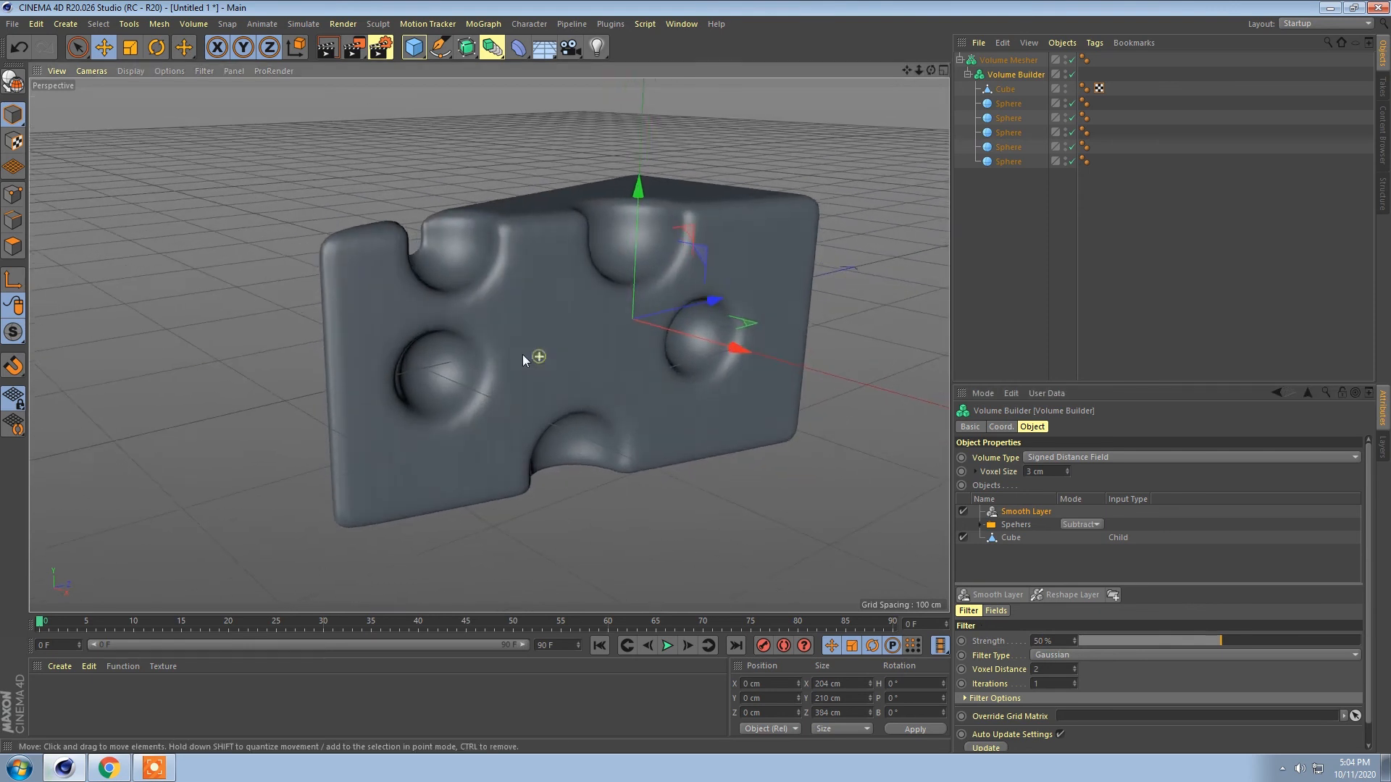
Step: Add a Smoothing deformer and group it with the Volume Mesher under a null
{"action": "left_click", "coordinate": [1003, 62]}
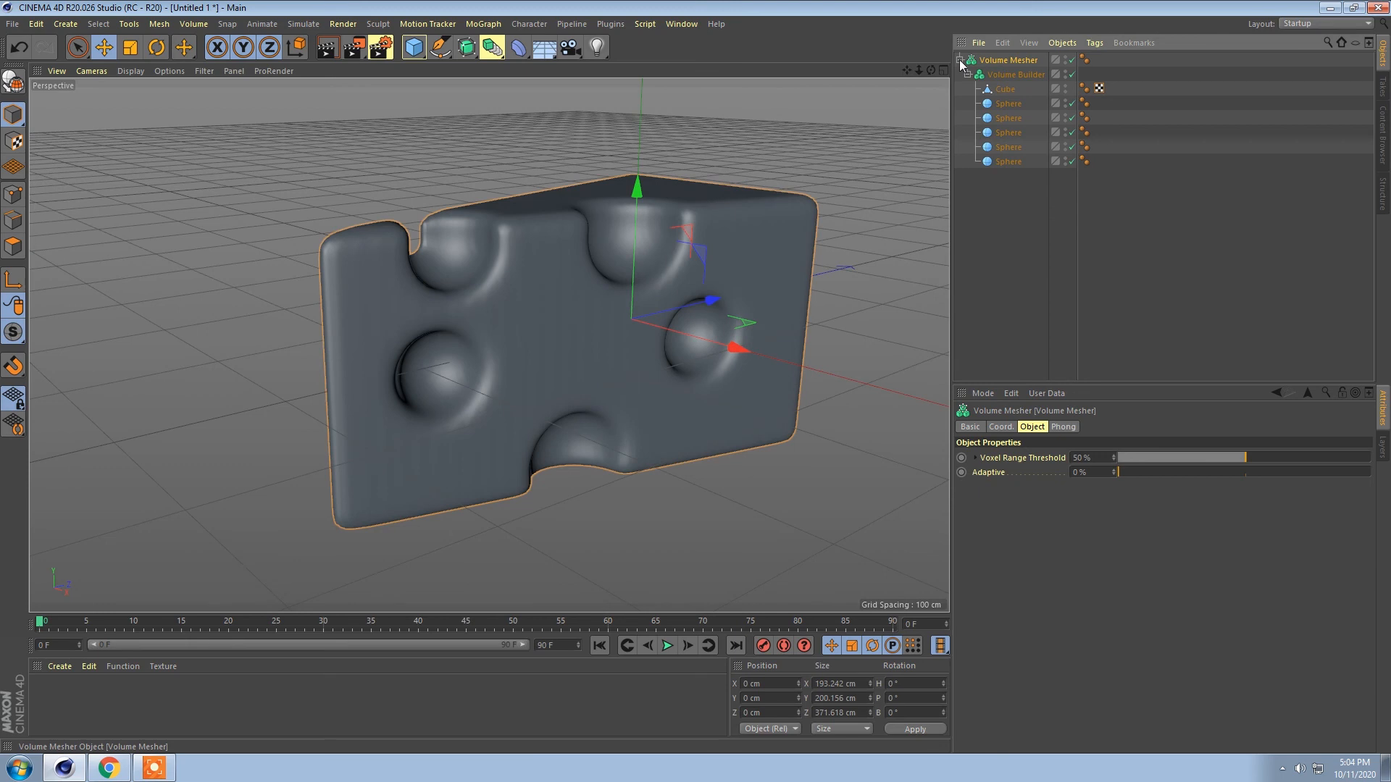
{"action": "left_click", "coordinate": [960, 60]}
{"action": "left_click_drag", "start_coordinate": [471, 206], "coordinate": [523, 218], "text": "alt"}
{"action": "left_click", "coordinate": [521, 52]}
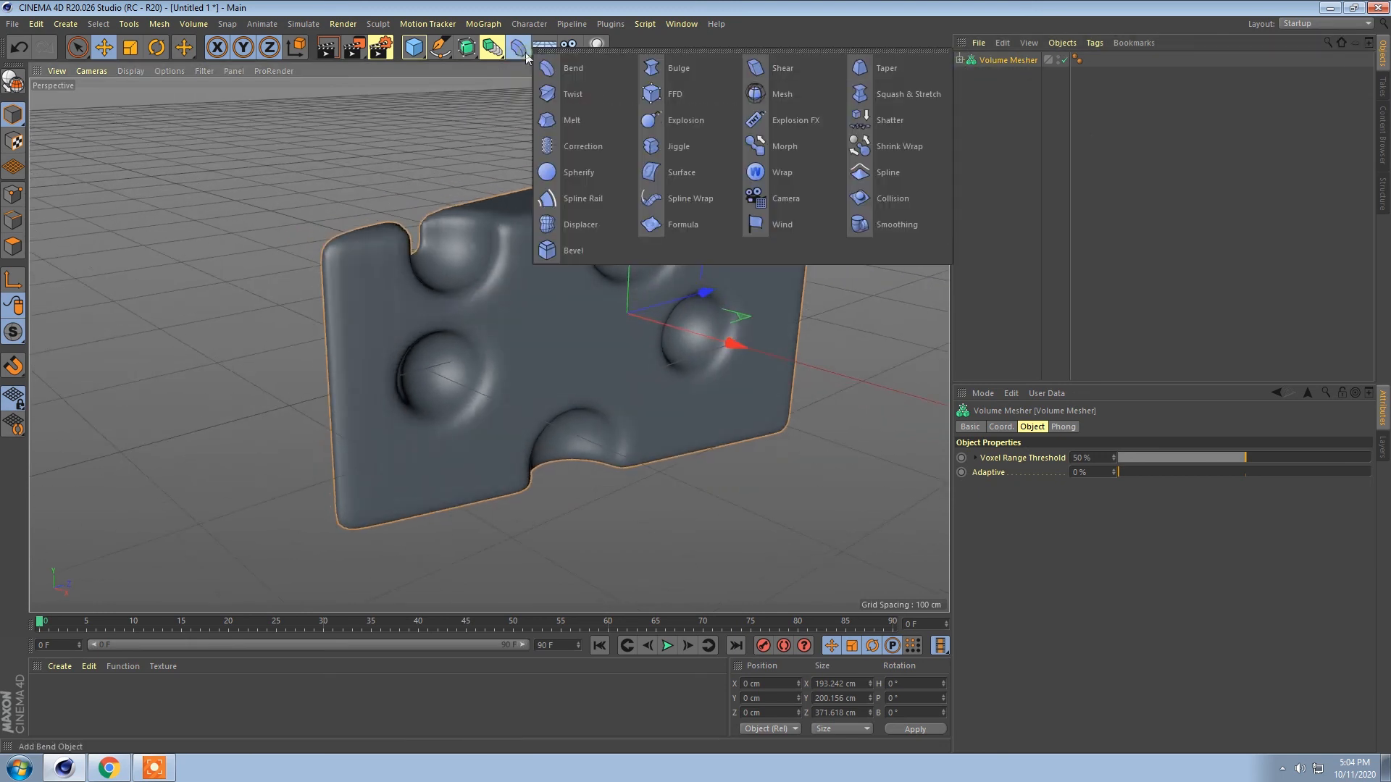
{"action": "left_click", "coordinate": [828, 222]}
{"action": "left_click_drag", "start_coordinate": [883, 227], "coordinate": [767, 232], "text": "alt"}
{"action": "left_click", "coordinate": [997, 75], "text": "ctrl"}
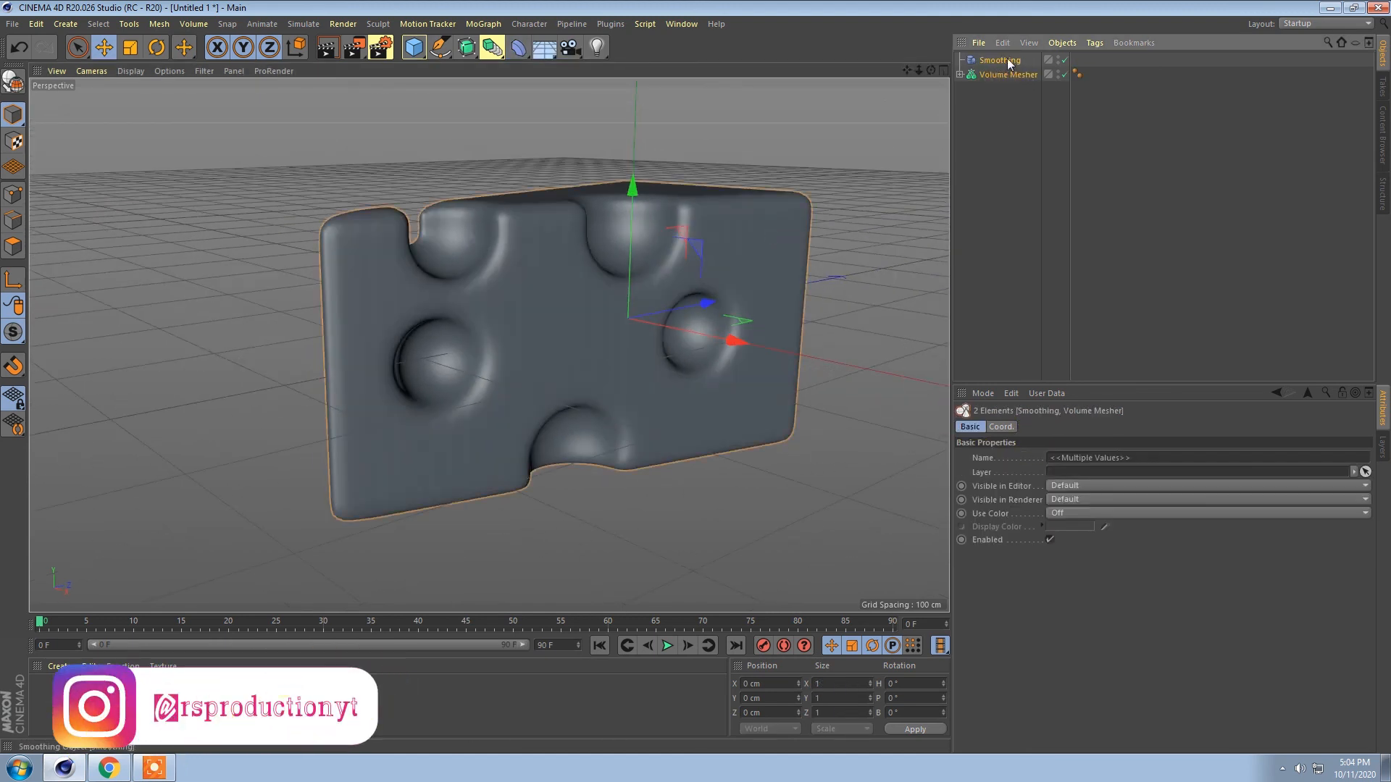
{"action": "key", "text": "alt+g"}
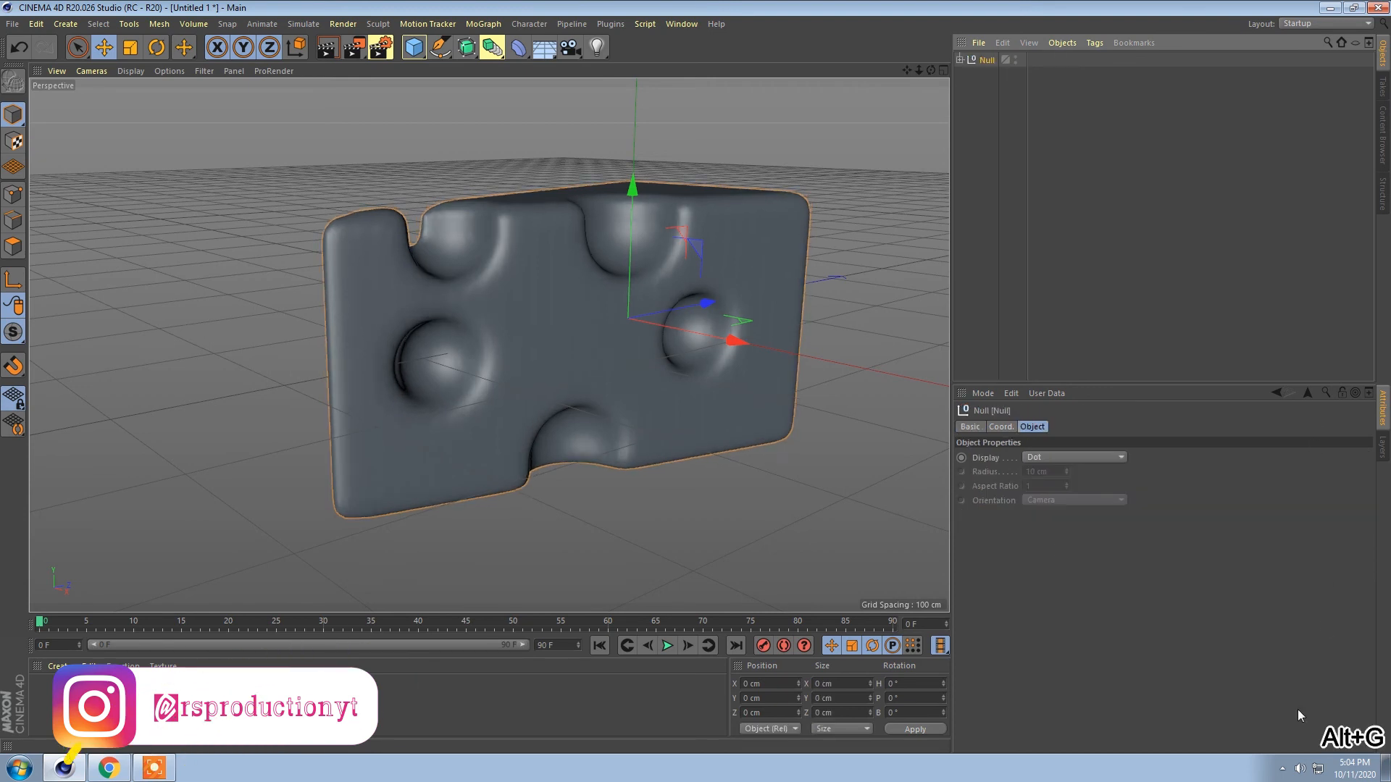
{"action": "mouse_move", "coordinate": [746, 352]}
{"action": "left_mouse_down", "text": "alt"}
{"action": "mouse_move", "coordinate": [733, 345]}
{"action": "mouse_move", "coordinate": [761, 333]}
{"action": "left_mouse_up", "text": "alt"}
Step: Expand the null and switch the Smoothing deformer off and on to compare its effect on the wedge
{"action": "left_click", "coordinate": [960, 60]}
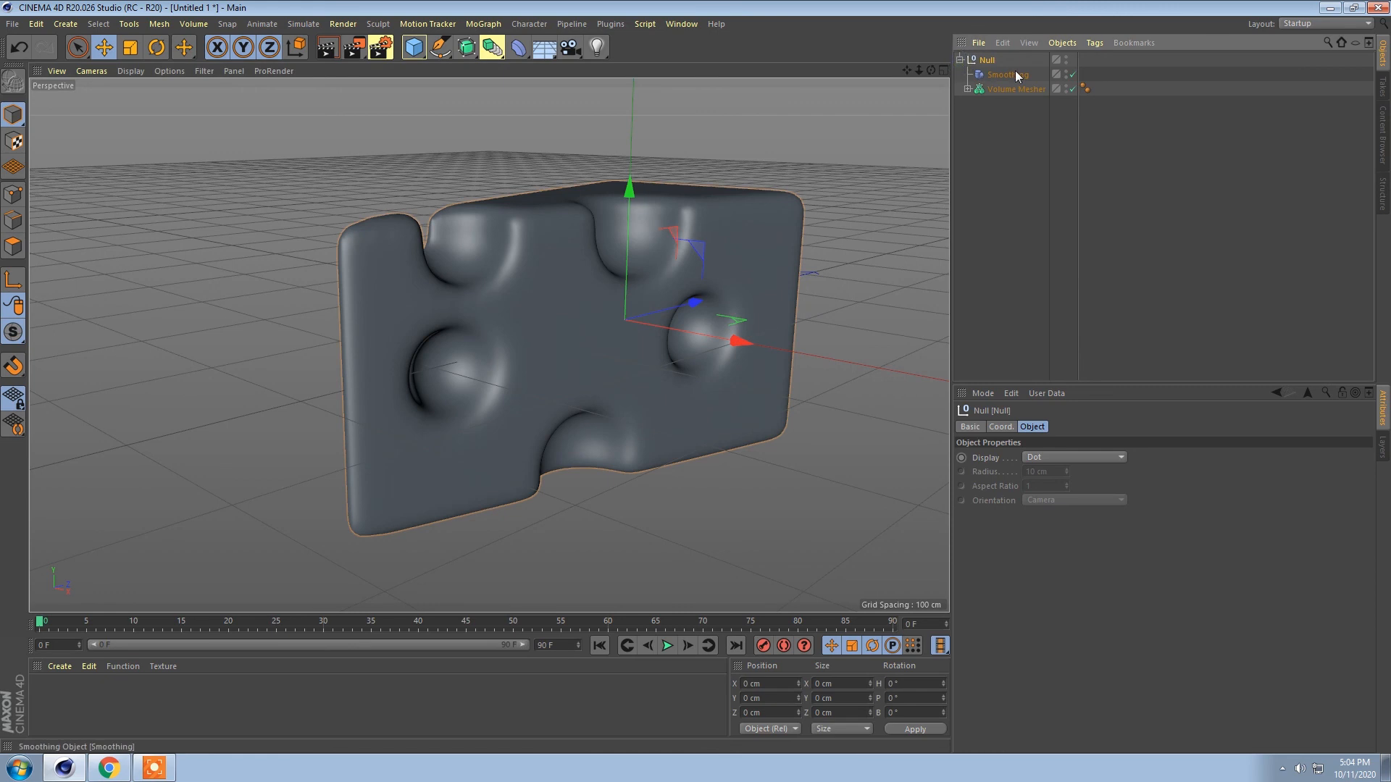
{"action": "left_click", "coordinate": [1010, 74]}
{"action": "left_click", "coordinate": [1073, 75]}
{"action": "left_click", "coordinate": [1073, 74]}
{"action": "left_click", "coordinate": [1073, 75]}
{"action": "left_click", "coordinate": [1073, 74]}
{"action": "left_click_drag", "start_coordinate": [661, 286], "coordinate": [455, 104], "text": "alt"}
{"action": "left_click", "coordinate": [556, 308]}
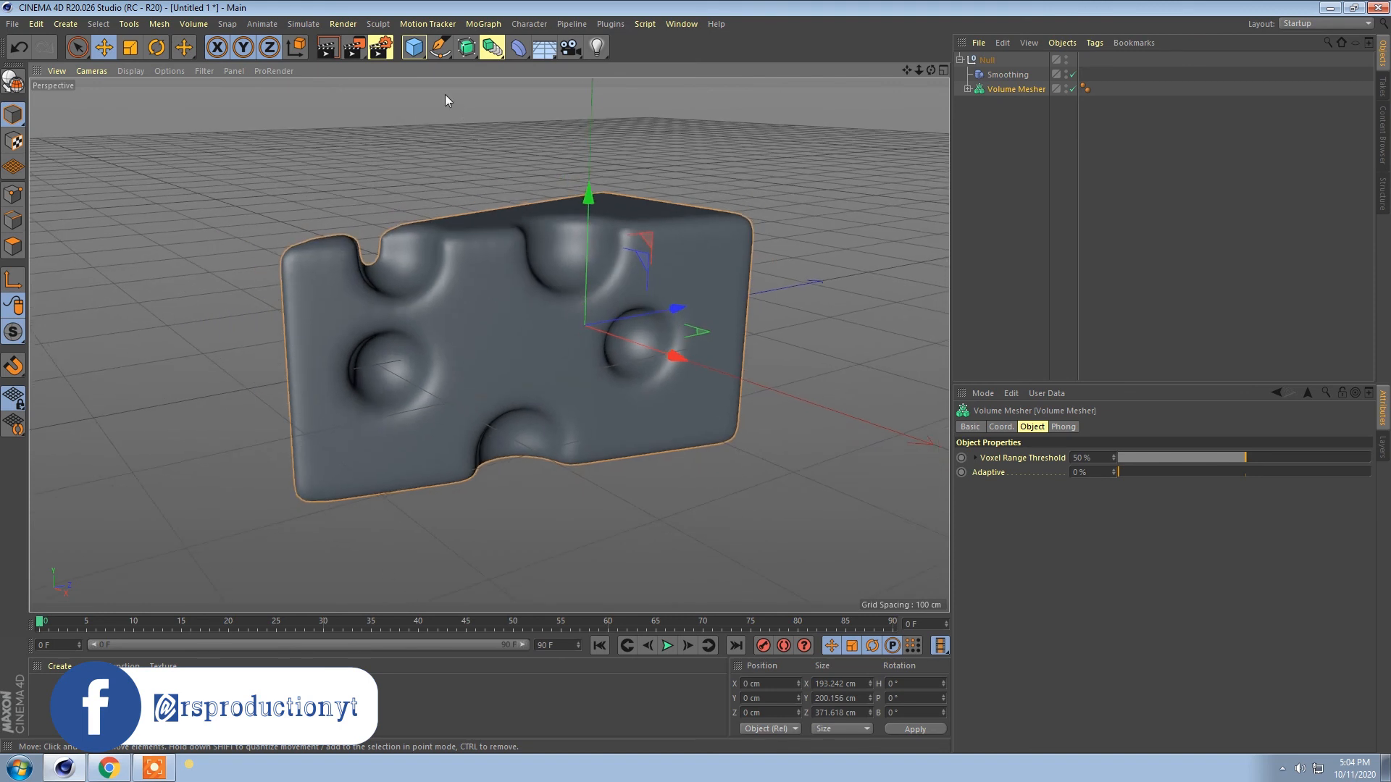
{"action": "left_click", "coordinate": [414, 47]}
{"action": "left_click", "coordinate": [556, 100]}
{"action": "scroll", "coordinate": [588, 409], "scroll_direction": "down", "scroll_amount": 4}
{"action": "key", "text": "ctrl+z"}
{"action": "scroll", "coordinate": [581, 367], "scroll_direction": "up", "scroll_amount": 4}
{"action": "mouse_move", "coordinate": [581, 367]}
{"action": "left_mouse_down", "text": "alt"}
{"action": "mouse_move", "coordinate": [597, 357]}
{"action": "mouse_move", "coordinate": [498, 355]}
{"action": "mouse_move", "coordinate": [551, 358]}
{"action": "mouse_move", "coordinate": [536, 358]}
{"action": "left_mouse_up", "text": "alt"}
Step: Shift the sphere at the wedge's front upper edge slightly outward along X to make its cut shallower
{"action": "left_click", "coordinate": [967, 89]}
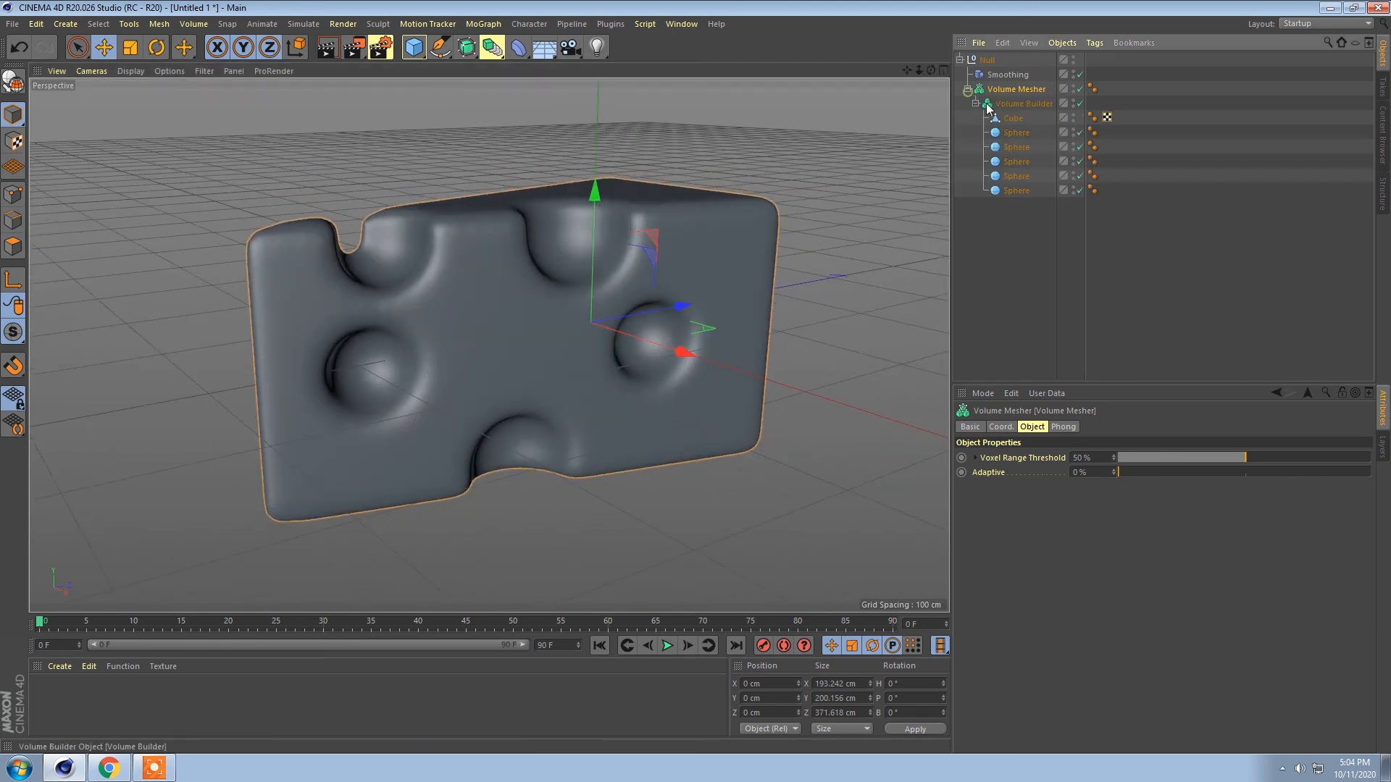
{"action": "left_click", "coordinate": [1014, 176]}
{"action": "left_click", "coordinate": [1016, 161]}
{"action": "mouse_move", "coordinate": [444, 261]}
{"action": "left_mouse_down"}
{"action": "mouse_move", "coordinate": [480, 260]}
{"action": "mouse_move", "coordinate": [461, 251]}
{"action": "left_mouse_up"}
{"action": "left_click", "coordinate": [484, 163]}
{"action": "left_click_drag", "start_coordinate": [537, 165], "coordinate": [418, 293], "text": "alt"}
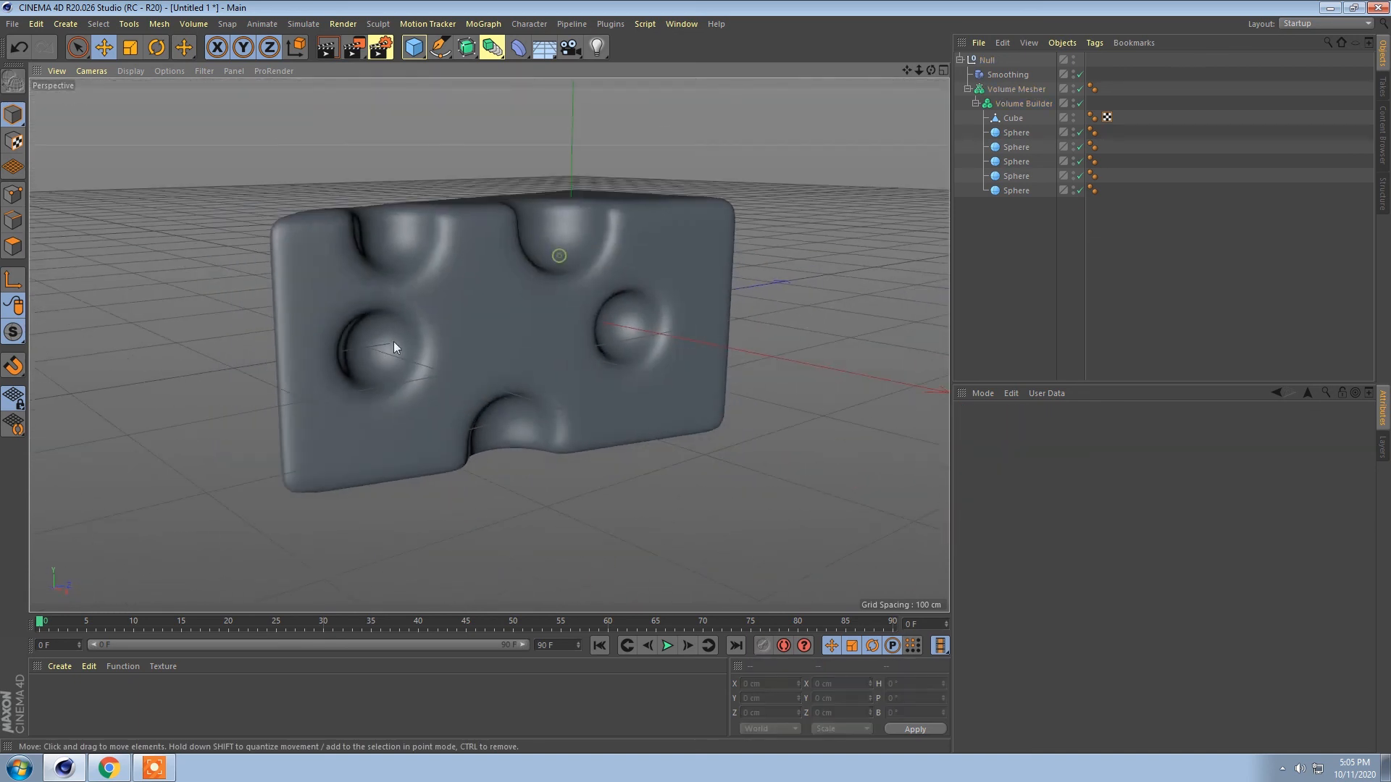
Step: Create a new standard material and apply it to the cheese wedge's Volume Mesher
{"action": "left_click", "coordinate": [56, 671]}
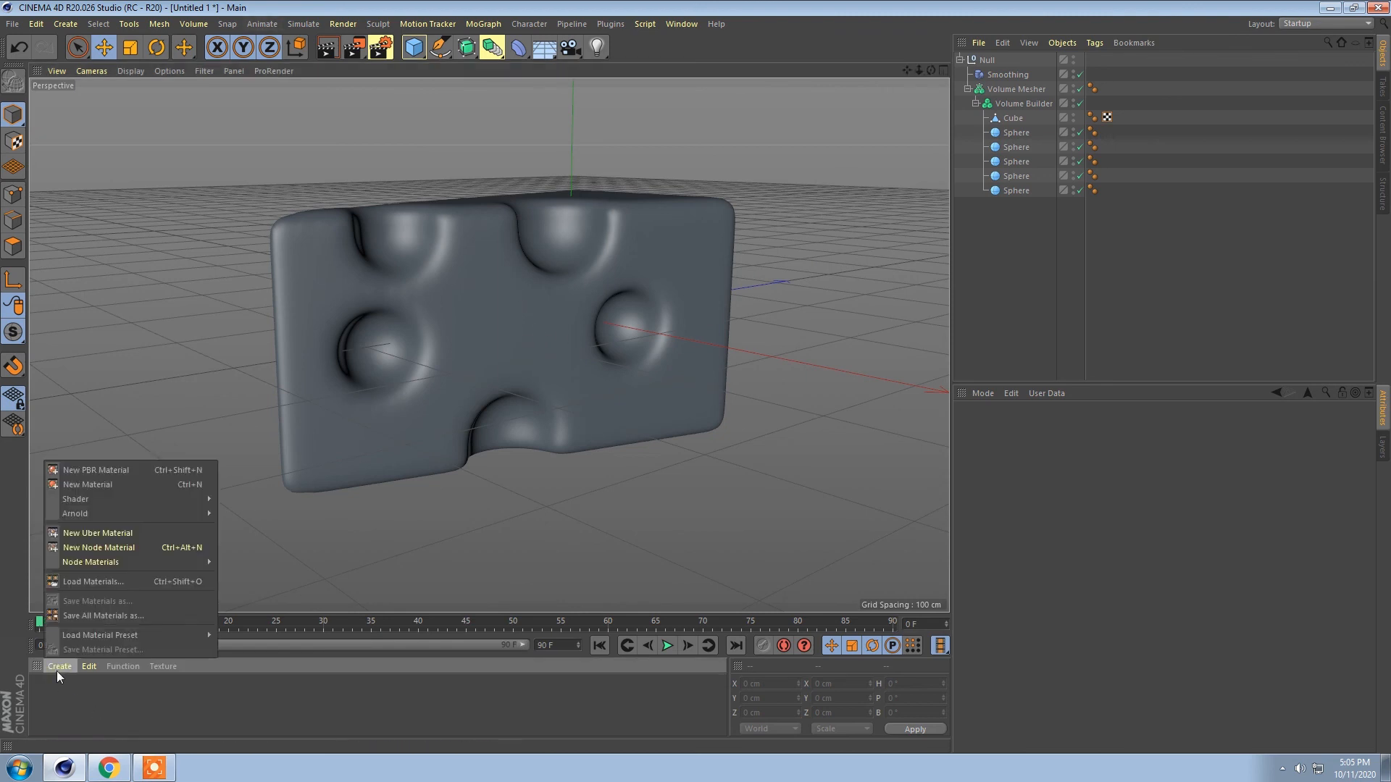
{"action": "left_click", "coordinate": [84, 483]}
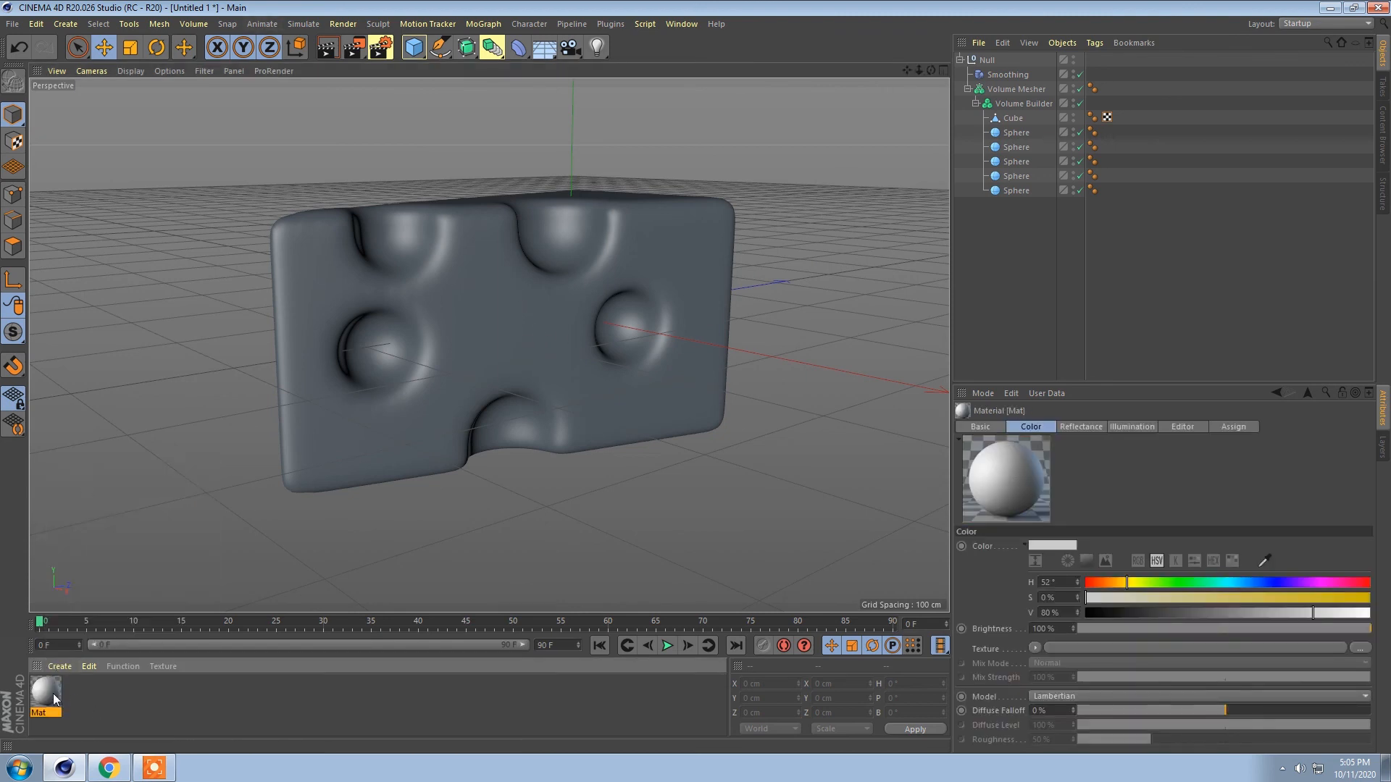
{"action": "left_click_drag", "start_coordinate": [50, 698], "coordinate": [537, 350]}
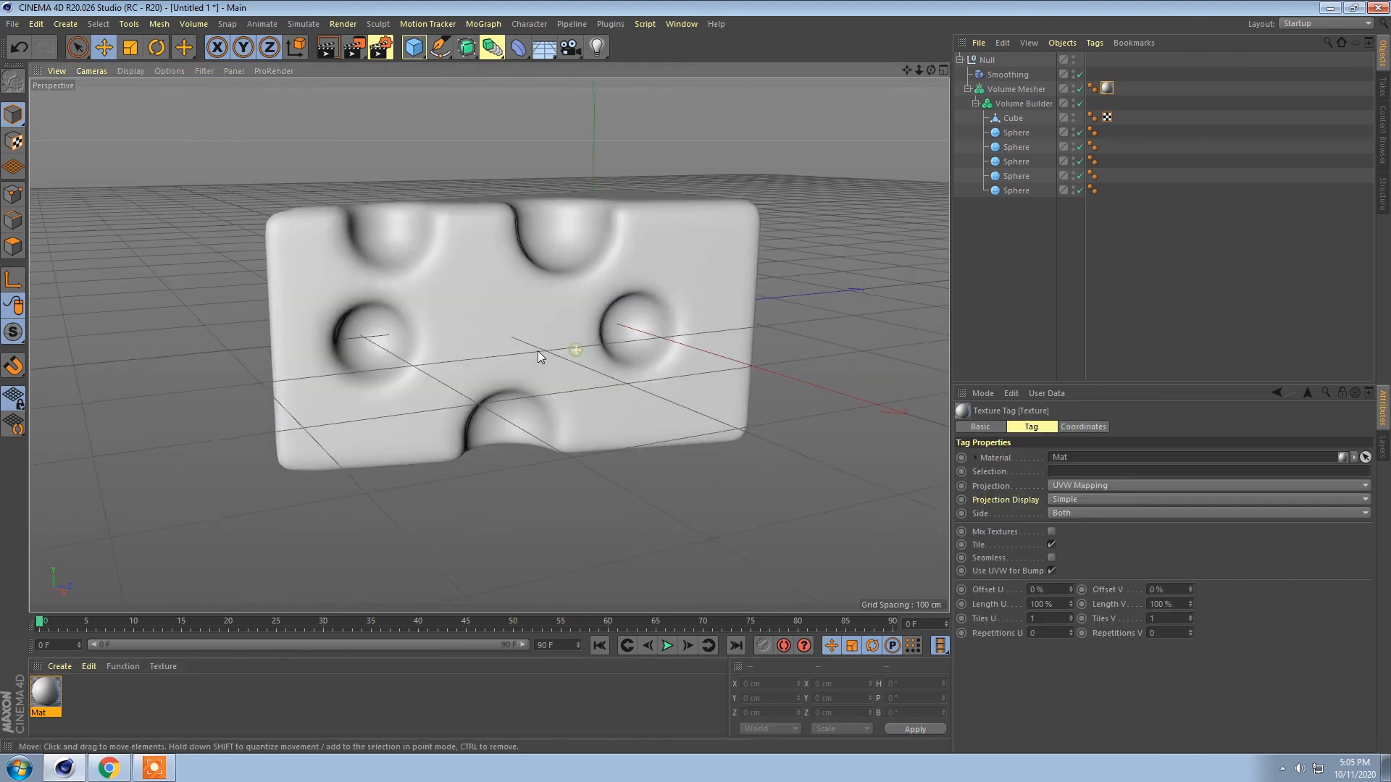
Step: Open the cheese material for editing and set its colour to hue 47°, saturation 100% and value 100%
{"action": "double_click", "coordinate": [46, 693]}
{"action": "left_click_drag", "start_coordinate": [409, 108], "coordinate": [941, 107]}
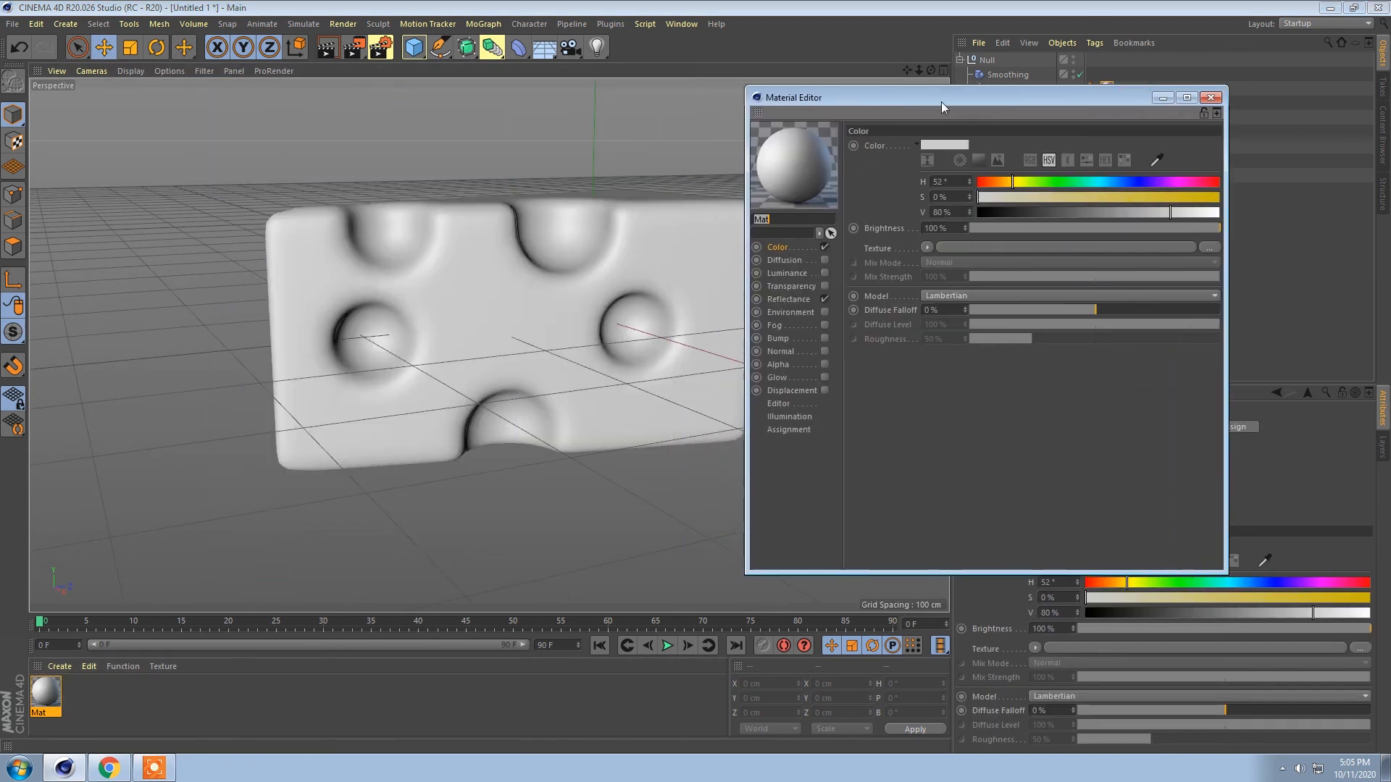
{"action": "left_click", "coordinate": [1010, 181]}
{"action": "left_click", "coordinate": [1218, 196]}
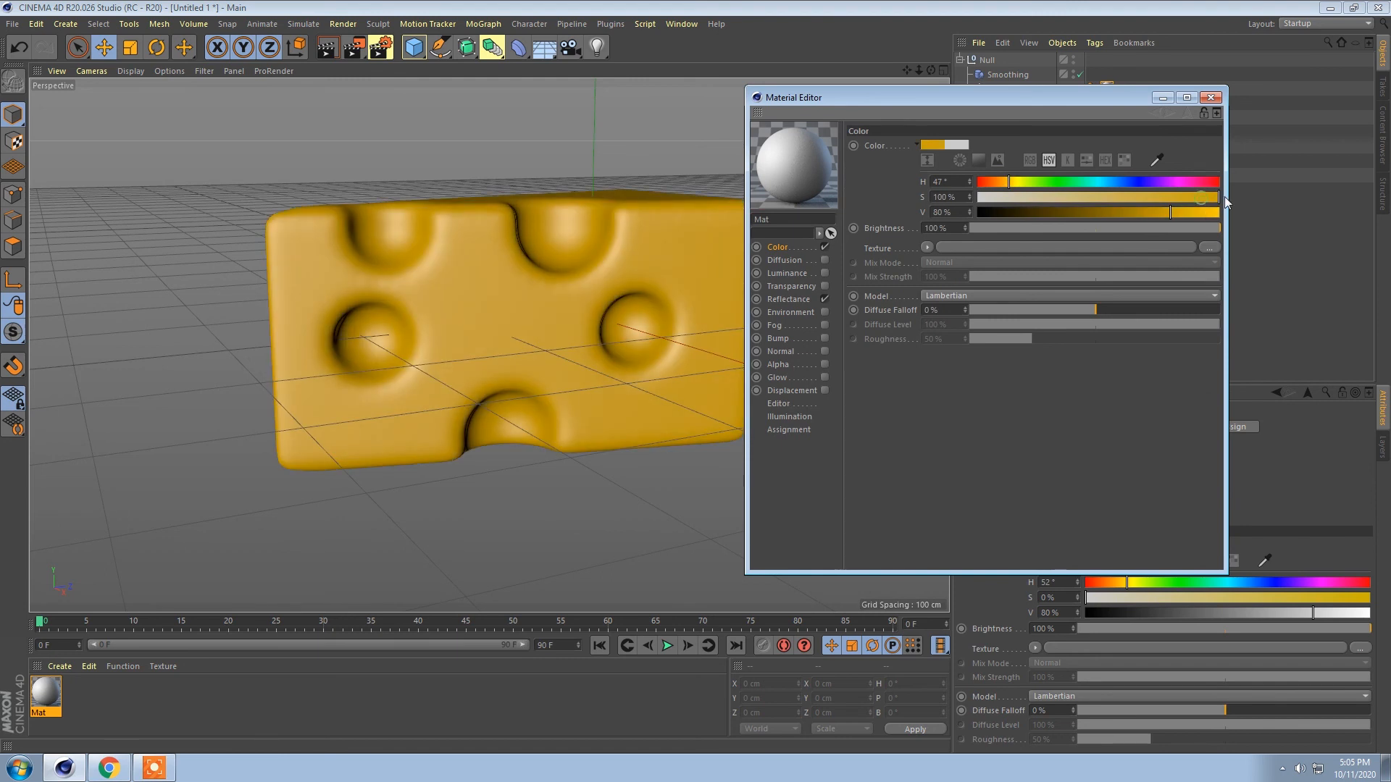
{"action": "left_click", "coordinate": [1205, 211]}
{"action": "left_click", "coordinate": [1218, 212]}
Step: Set the material's default specular width to 53% and falloff to -22%, and its colour to 85% saturation and 93% value
{"action": "left_click", "coordinate": [817, 298]}
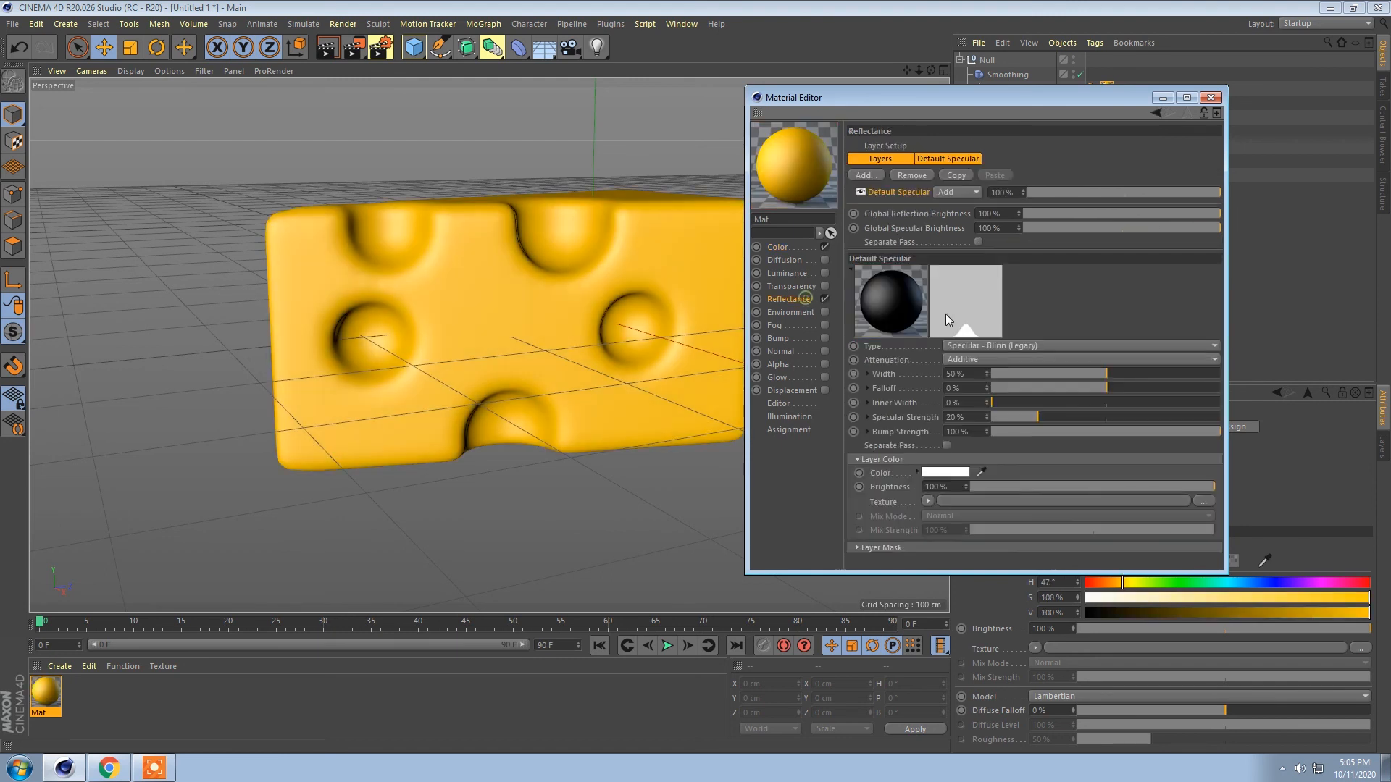
{"action": "left_click_drag", "start_coordinate": [1004, 373], "coordinate": [1081, 392]}
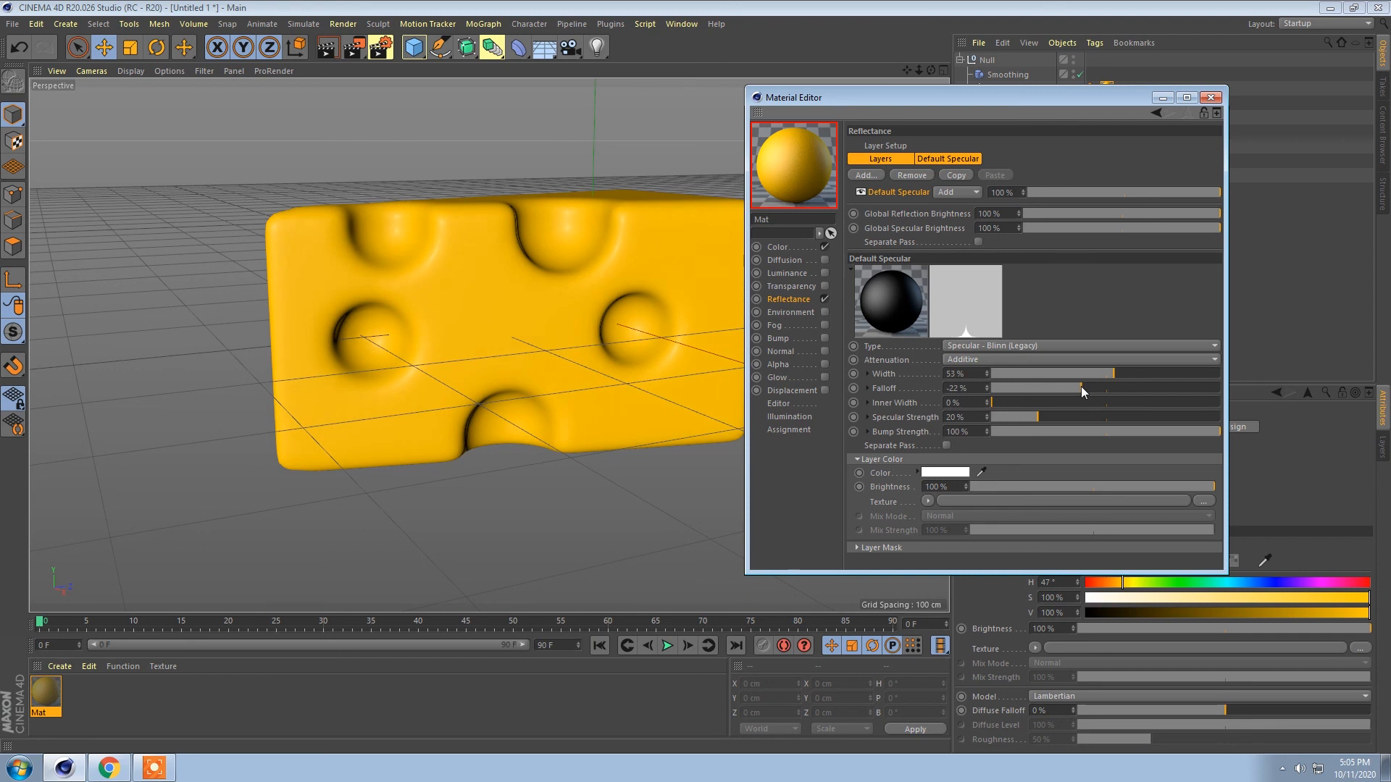
{"action": "left_click", "coordinate": [776, 248]}
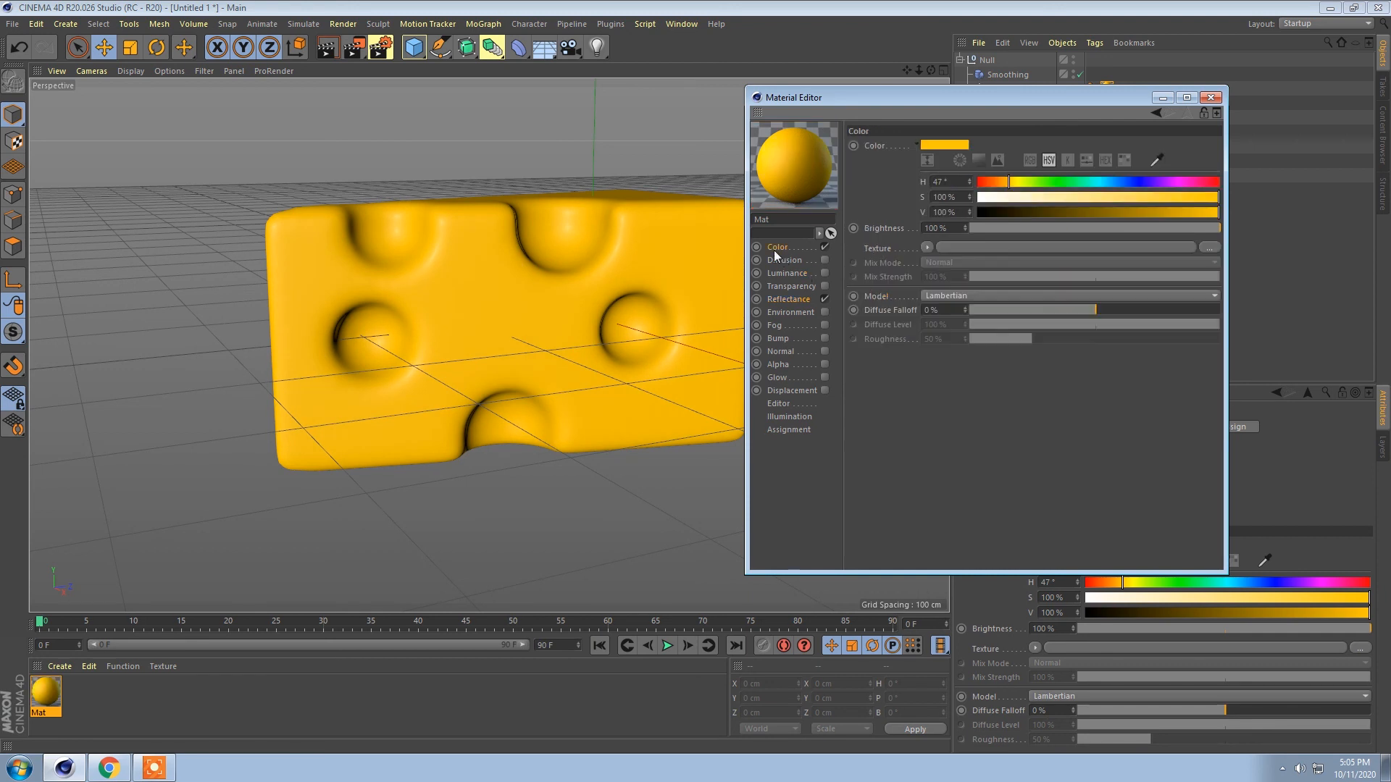
{"action": "mouse_move", "coordinate": [1189, 212]}
{"action": "left_mouse_down"}
{"action": "mouse_move", "coordinate": [1215, 213]}
{"action": "mouse_move", "coordinate": [1196, 213]}
{"action": "left_mouse_up"}
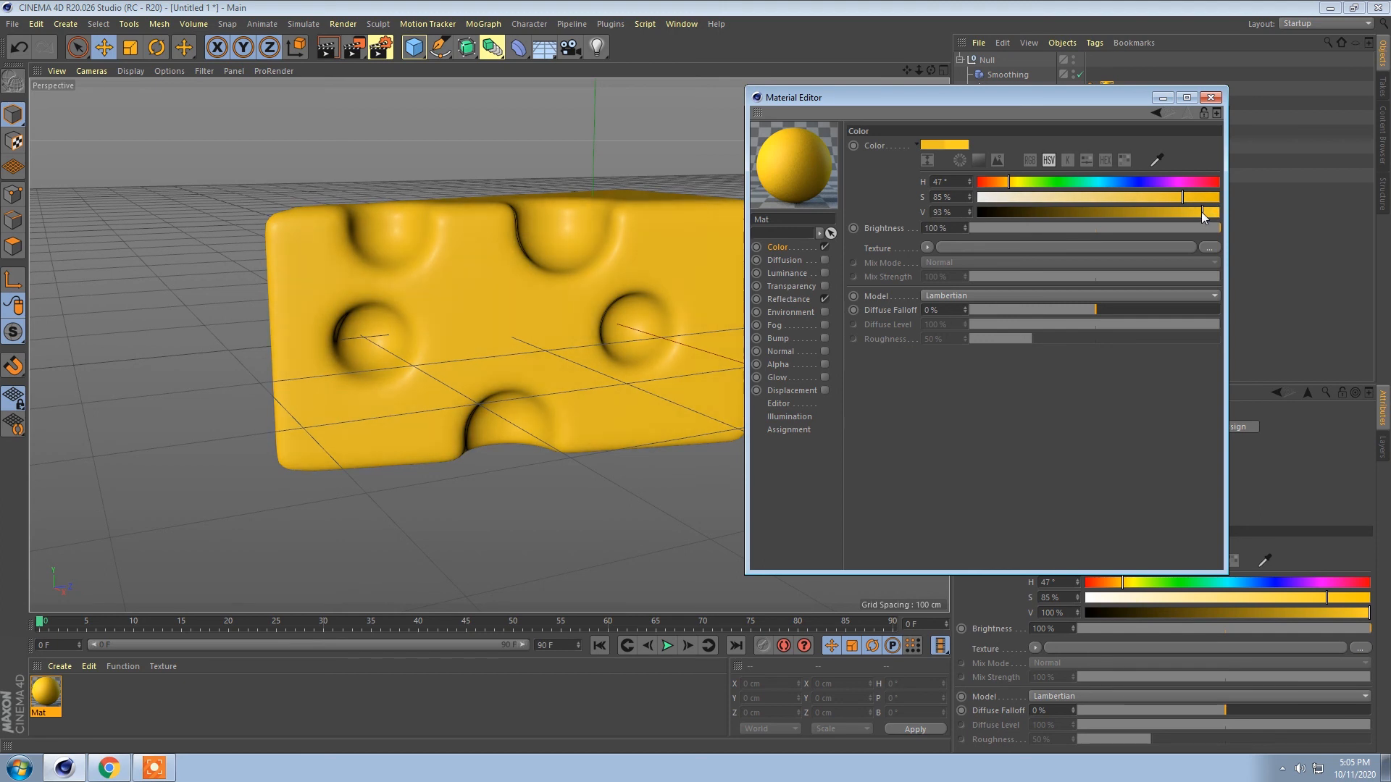
{"action": "left_click", "coordinate": [1211, 97]}
Step: Render the cheese wedge in the viewport from a closer, slightly raised angle to check the yellow material
{"action": "left_click", "coordinate": [636, 286]}
{"action": "scroll", "coordinate": [636, 286], "scroll_direction": "up", "scroll_amount": 2}
{"action": "left_click_drag", "start_coordinate": [635, 289], "coordinate": [644, 306], "text": "alt"}
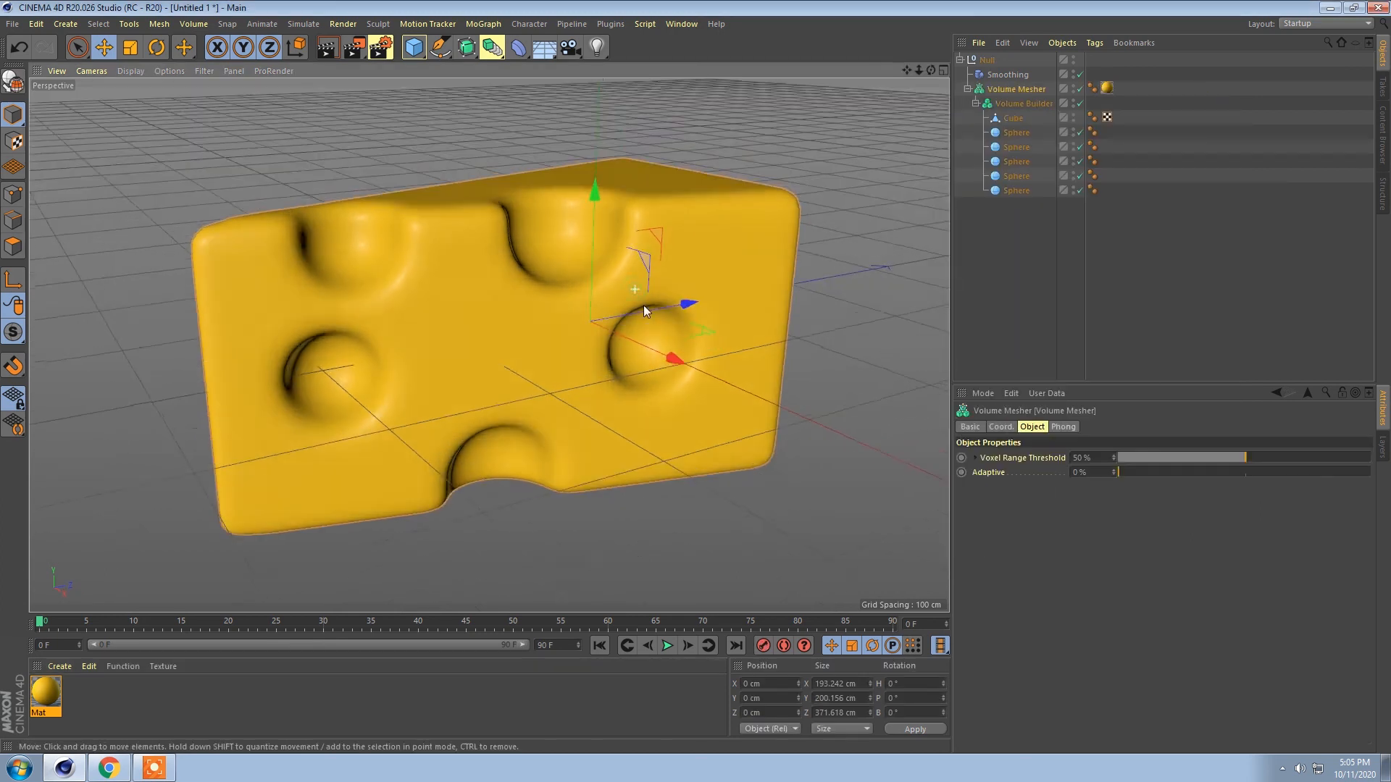
{"action": "left_click", "coordinate": [323, 49]}
{"action": "left_click_drag", "start_coordinate": [647, 258], "coordinate": [641, 270], "text": "alt"}
{"action": "left_click", "coordinate": [328, 48]}
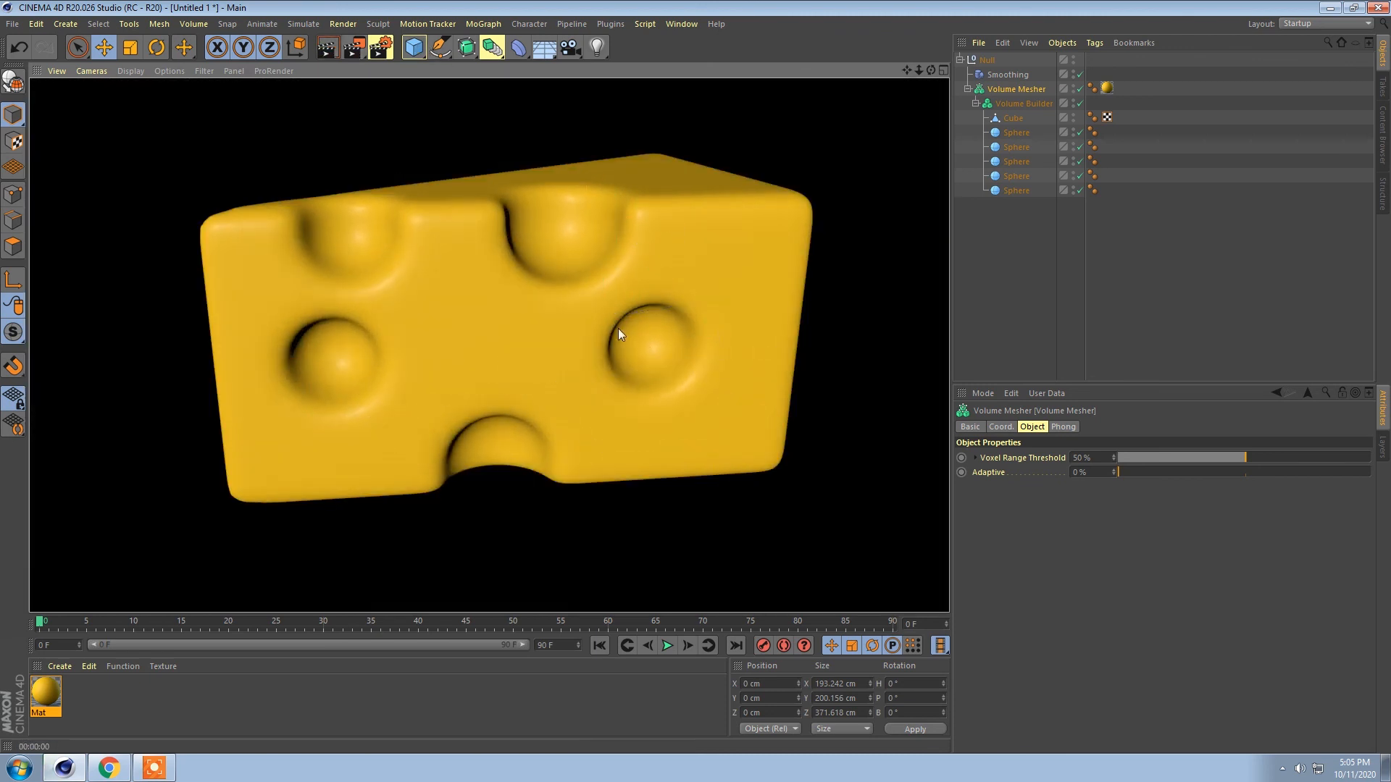